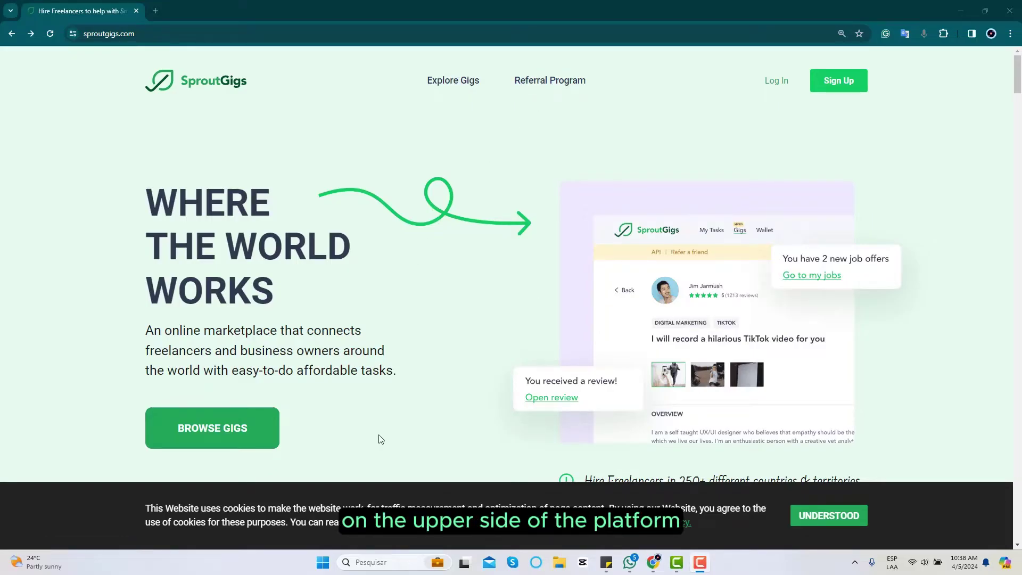
- Open the Browse Gigs listing, scroll through the gig cards, and accept the cookie notice
{"action": "left_click", "coordinate": [228, 428]}
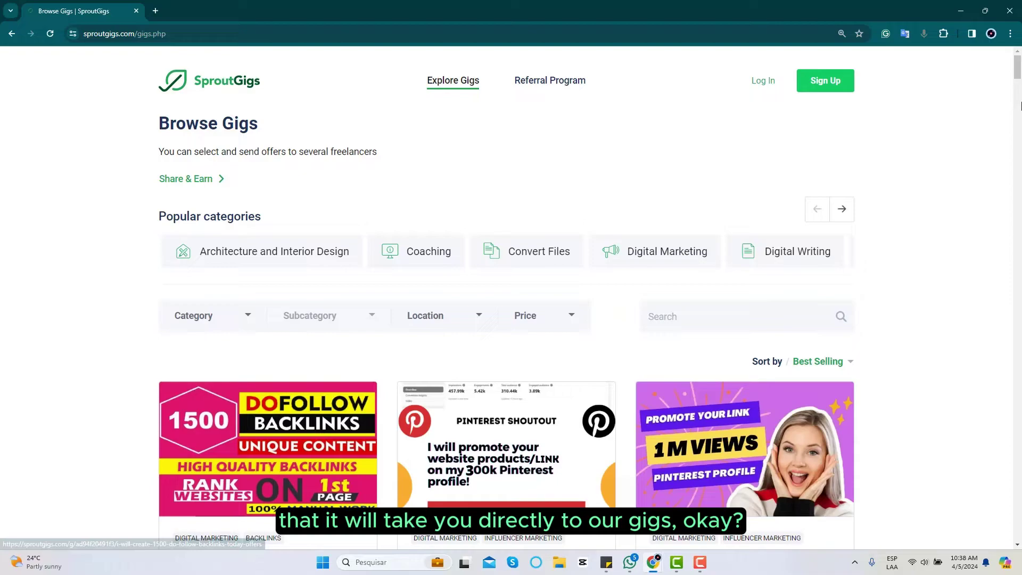
{"action": "left_click", "coordinate": [1018, 106]}
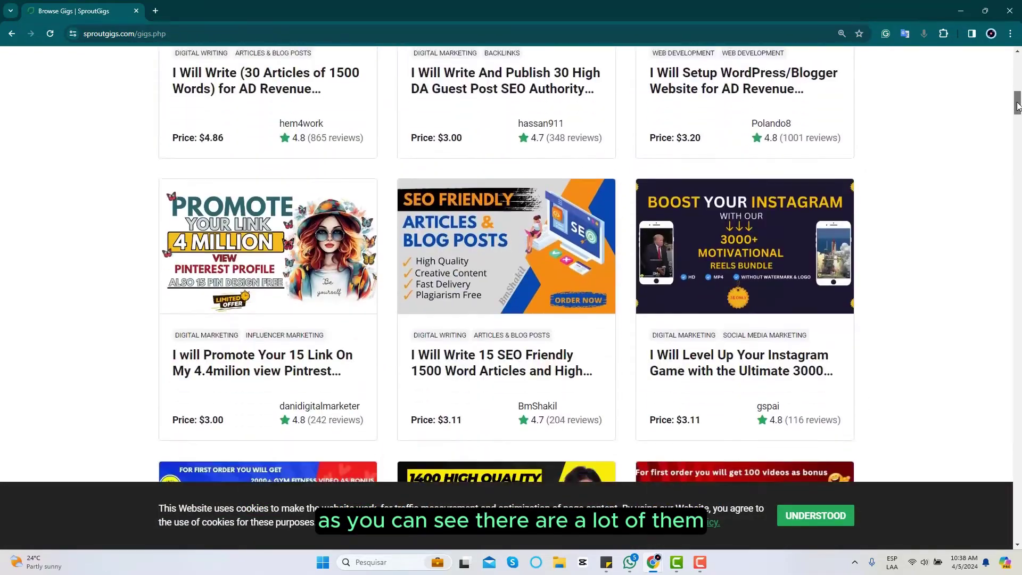
{"action": "left_click_drag", "start_coordinate": [1018, 106], "coordinate": [1017, 56]}
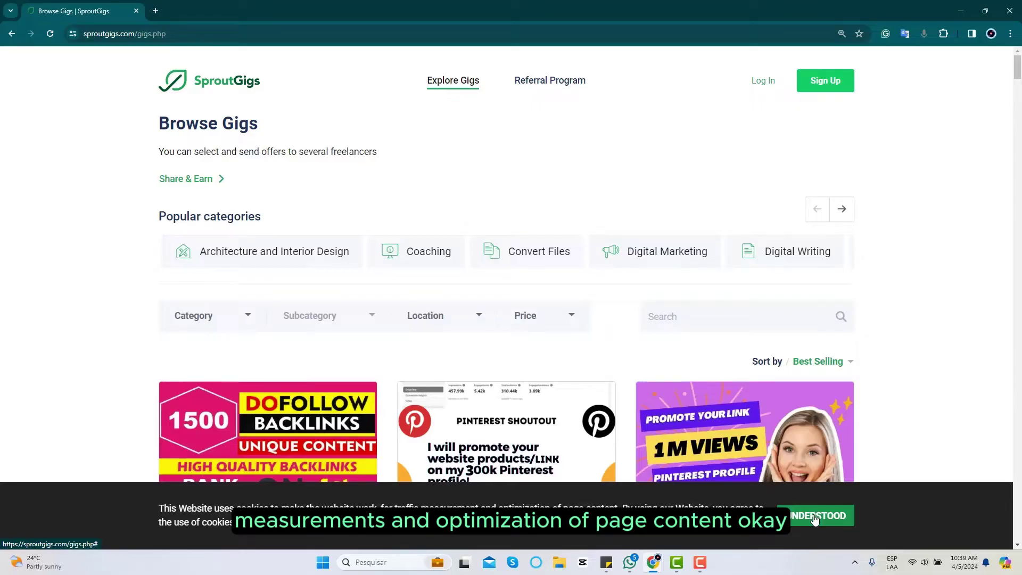
{"action": "left_click", "coordinate": [815, 519]}
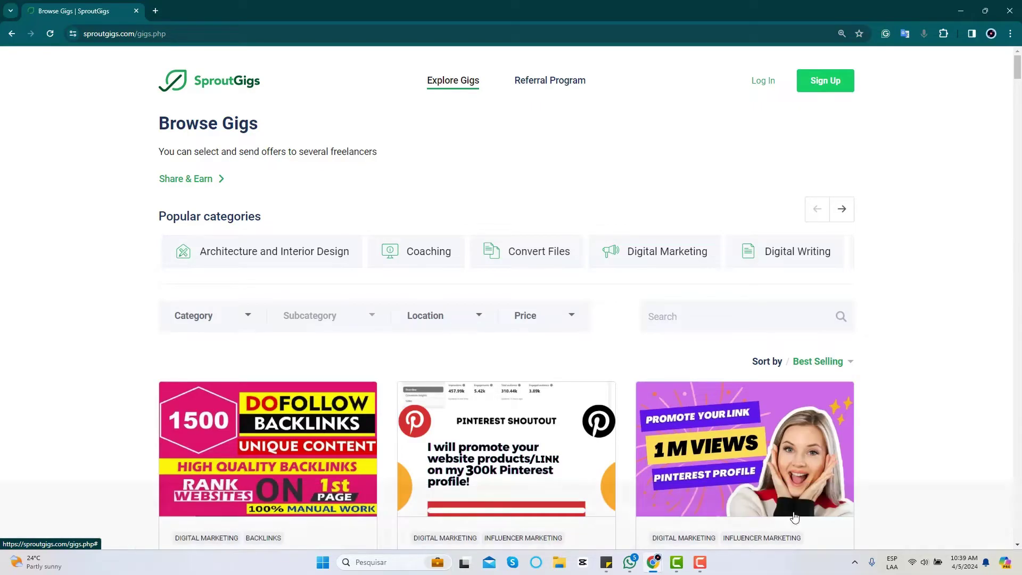
- Return to the homepage and log in with the saved credentials to reach My Jobs
{"action": "left_click", "coordinate": [12, 33]}
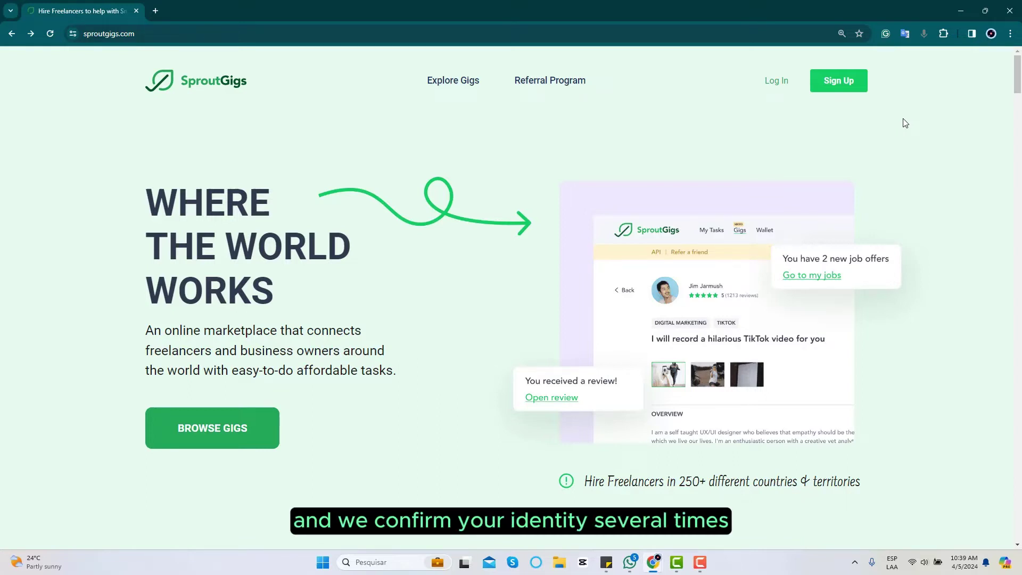
{"action": "left_click", "coordinate": [775, 85]}
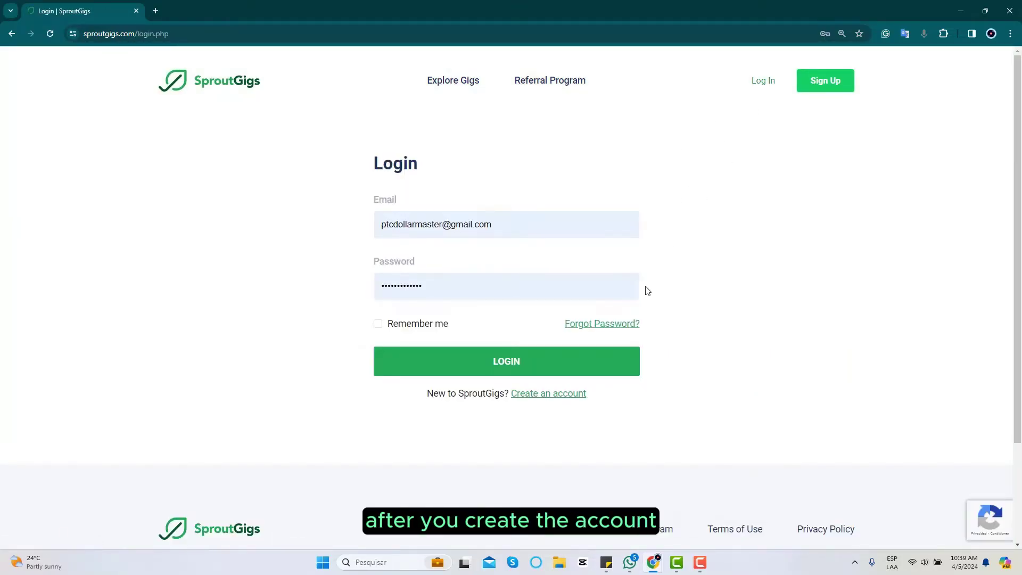
{"action": "left_click", "coordinate": [527, 368]}
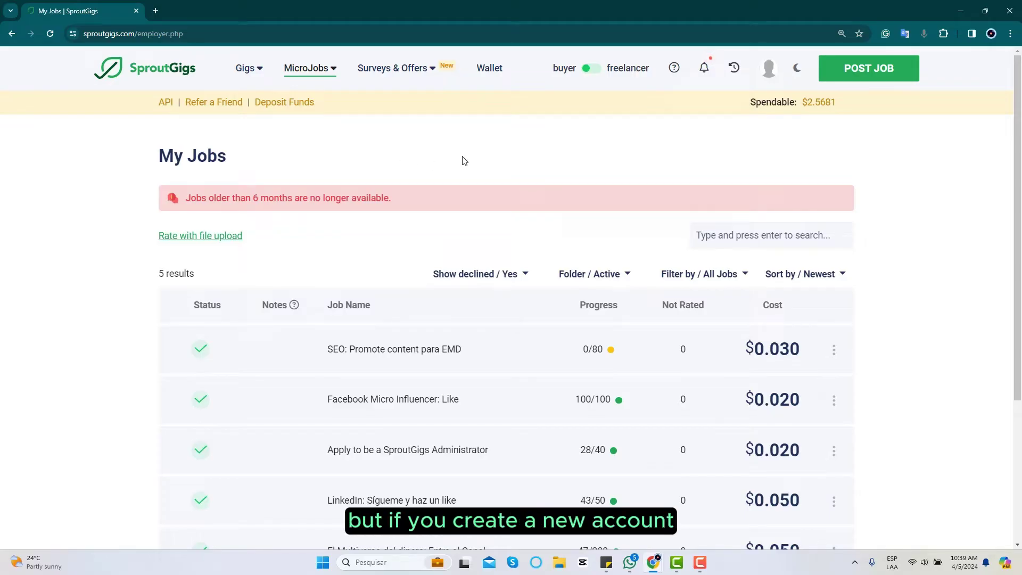
- Choose Browse Gigs from the Gigs menu
{"action": "mouse_move", "coordinate": [257, 71]}
{"action": "left_click", "coordinate": [268, 108]}
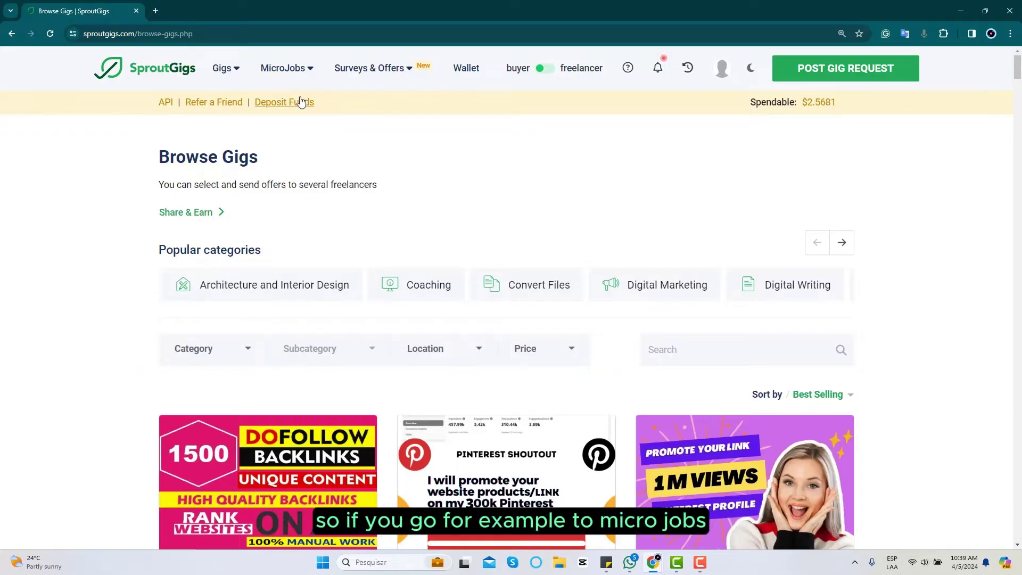
- Start a new microjob post and pick Latin America instead of Europe West as the zone
{"action": "mouse_move", "coordinate": [290, 68]}
{"action": "left_click", "coordinate": [313, 118]}
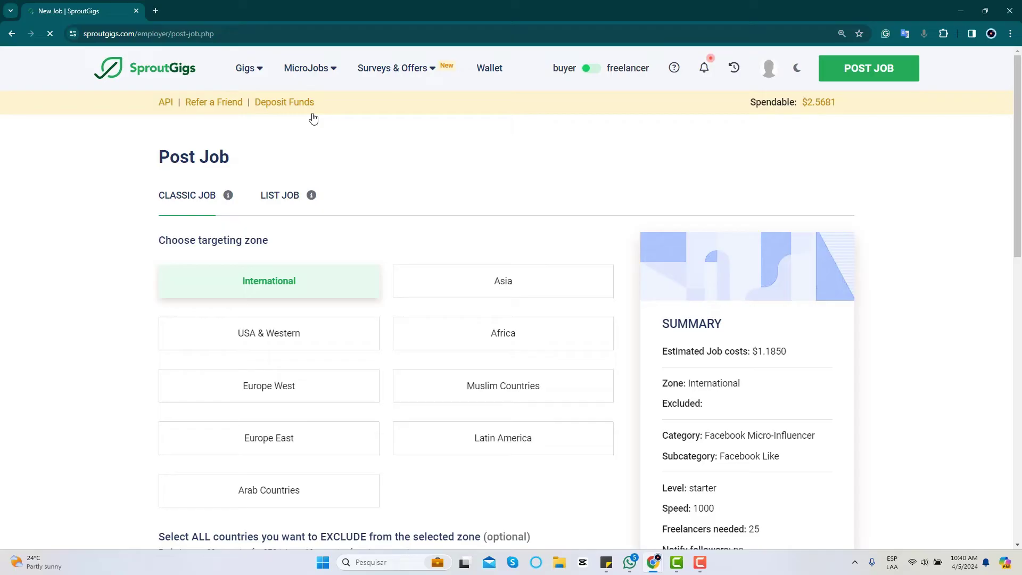
{"action": "left_click_drag", "start_coordinate": [1018, 155], "coordinate": [969, 178]}
{"action": "scroll", "coordinate": [970, 170], "scroll_direction": "up", "scroll_amount": 1}
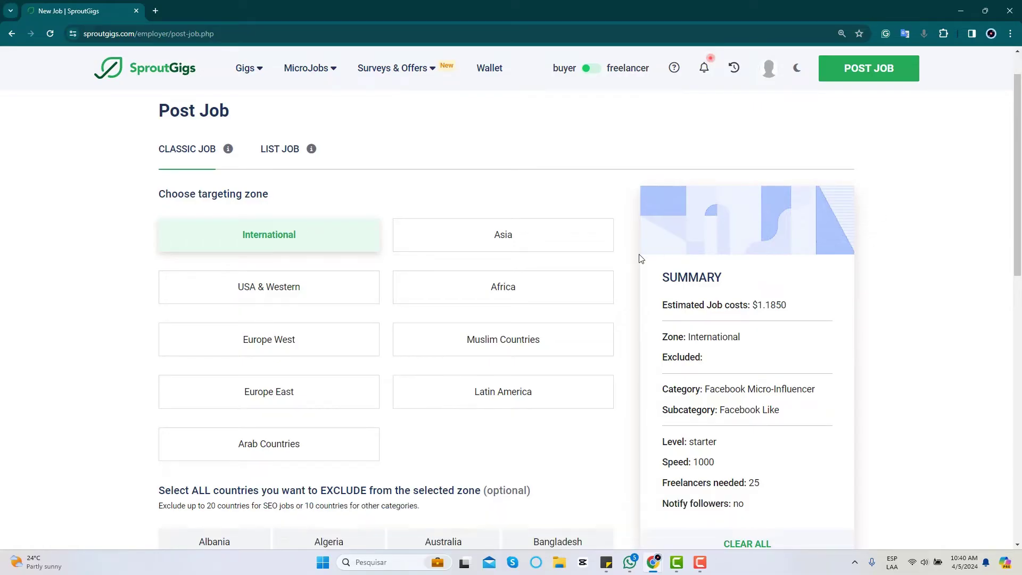
{"action": "left_click", "coordinate": [321, 354]}
{"action": "left_click", "coordinate": [480, 403]}
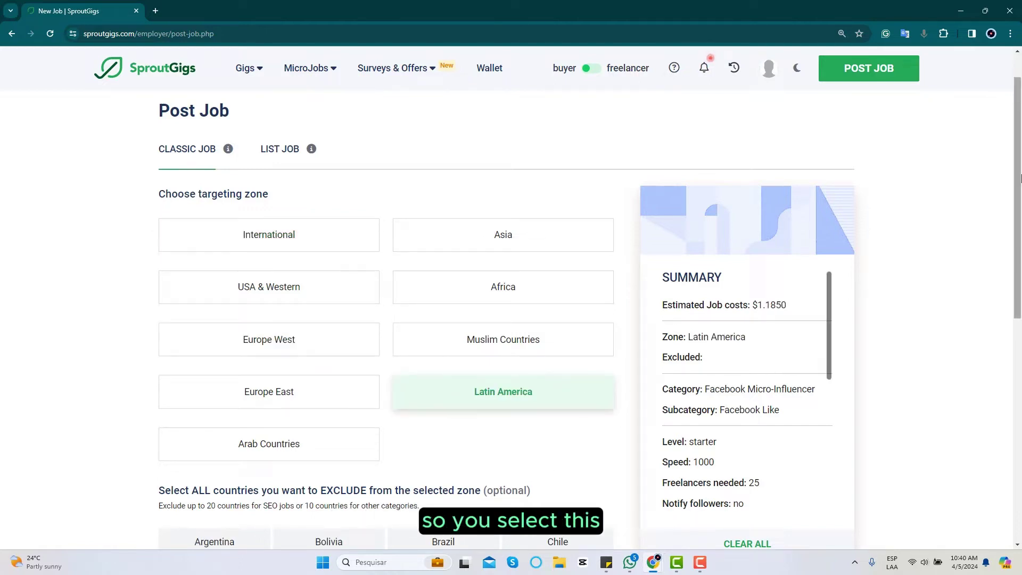
{"action": "scroll", "coordinate": [809, 341], "scroll_direction": "down", "scroll_amount": 5}
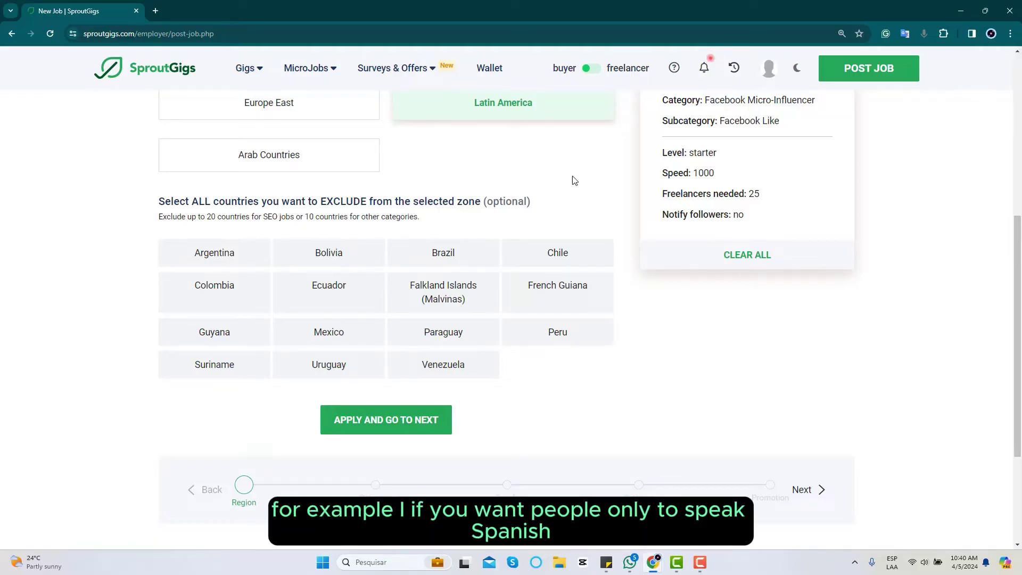
- Toggle French Guiana and Brazil off and back on, leaving no countries excluded
{"action": "left_click", "coordinate": [574, 297]}
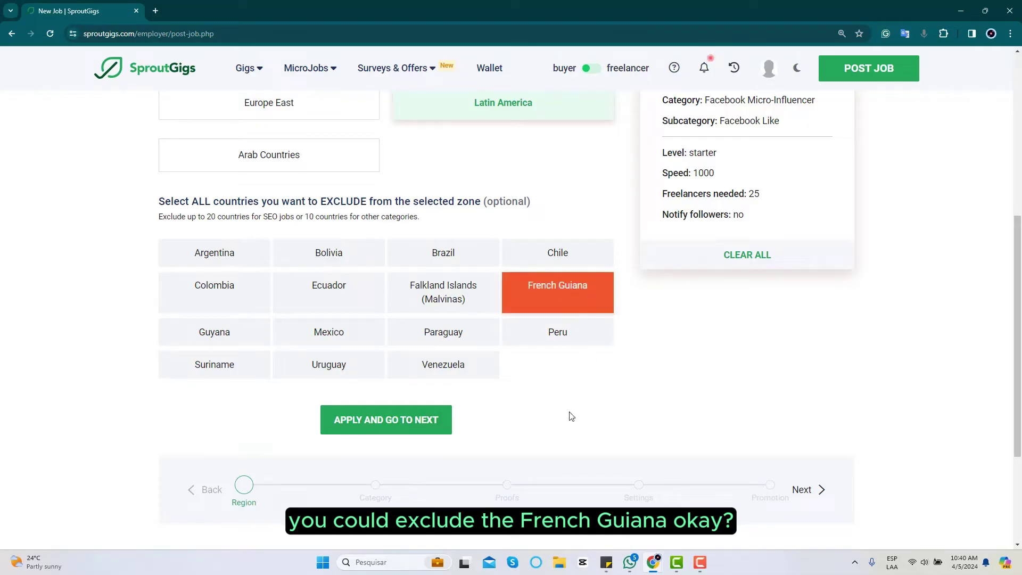
{"action": "left_click", "coordinate": [452, 260]}
{"action": "left_click", "coordinate": [452, 259]}
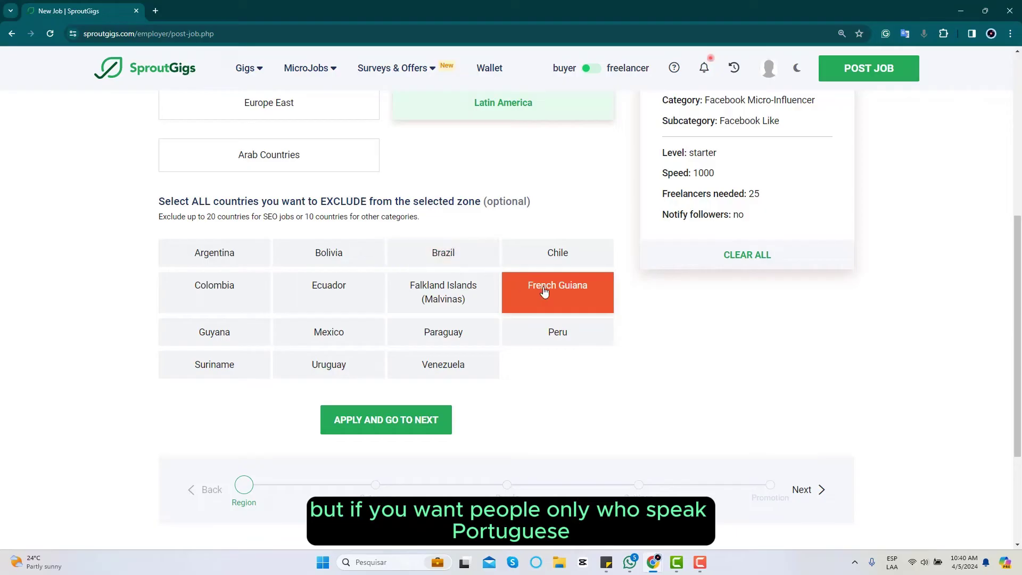
{"action": "left_click", "coordinate": [543, 291]}
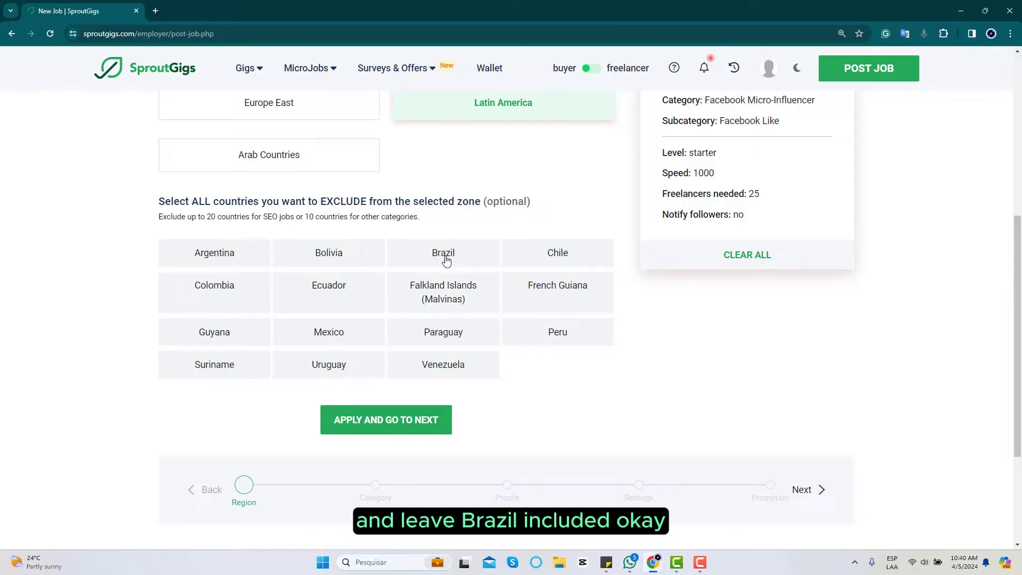
{"action": "mouse_move", "coordinate": [1020, 383]}
{"action": "left_mouse_down"}
{"action": "mouse_move", "coordinate": [1020, 271]}
{"action": "mouse_move", "coordinate": [1018, 379]}
{"action": "left_mouse_up"}
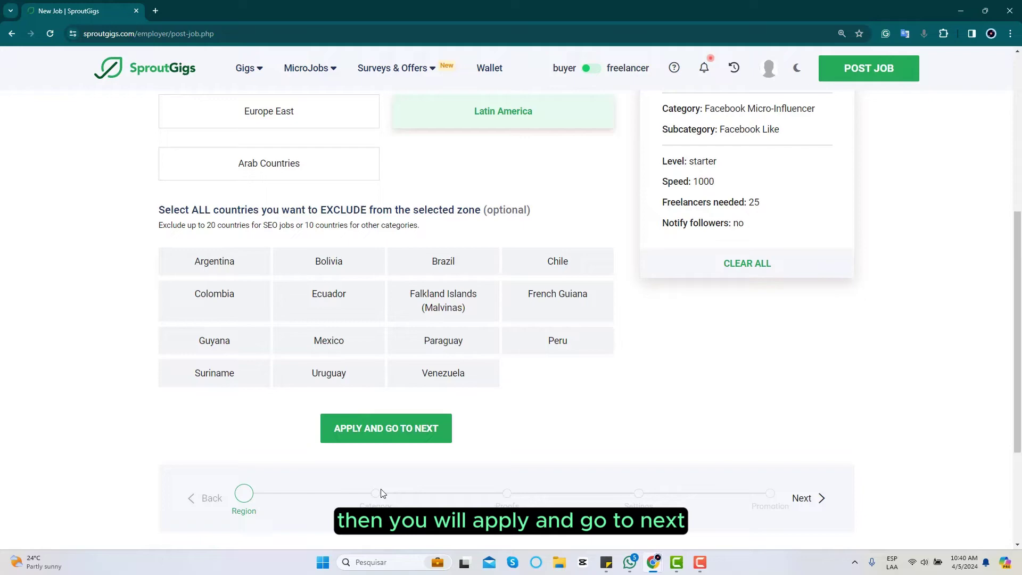
- Apply the Latin America region and review the Facebook Micro-Influencer and Facebook Like category grids
{"action": "left_click", "coordinate": [393, 430]}
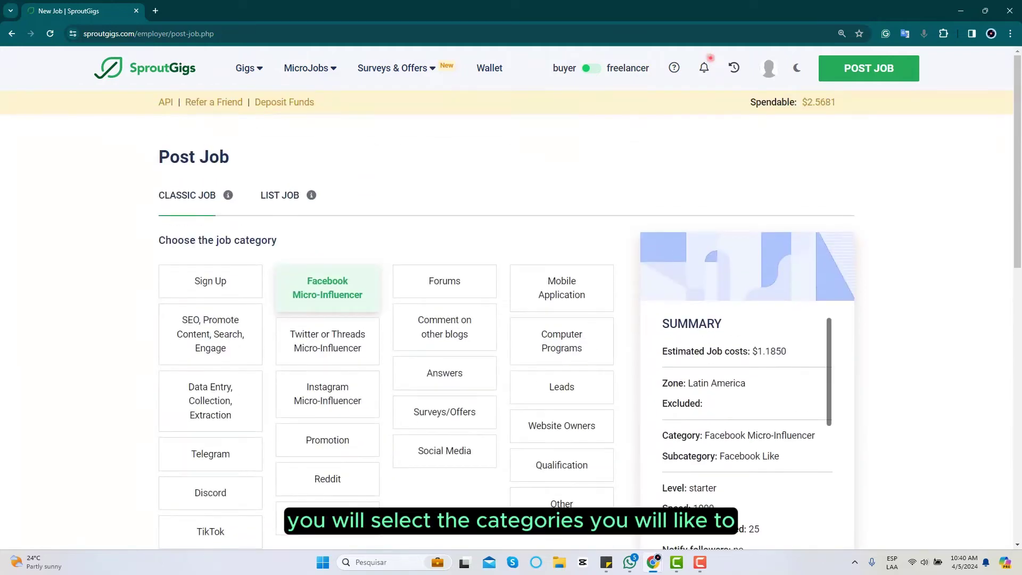
{"action": "left_click_drag", "start_coordinate": [1018, 159], "coordinate": [1014, 207]}
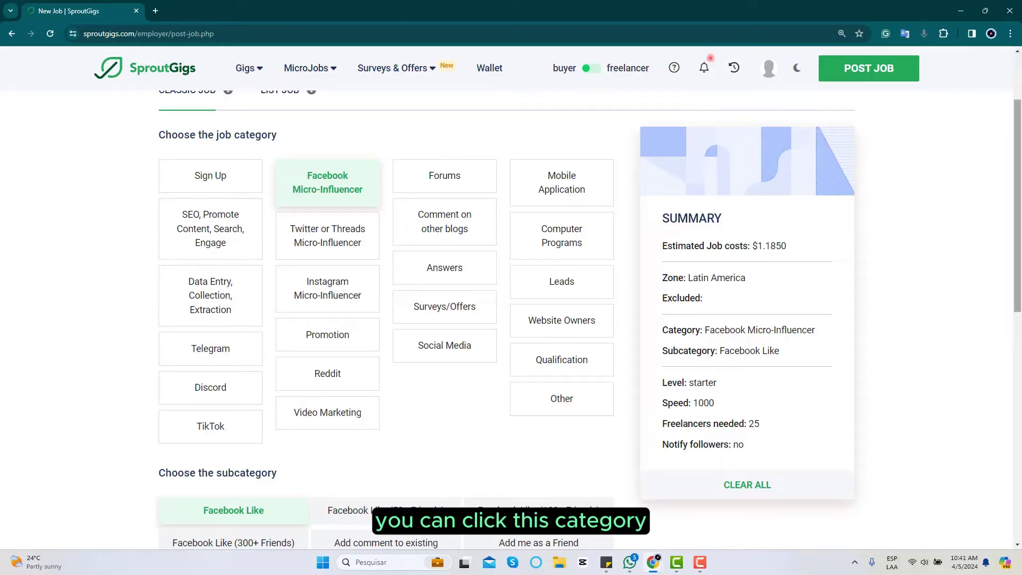
{"action": "left_click_drag", "start_coordinate": [1019, 211], "coordinate": [913, 323]}
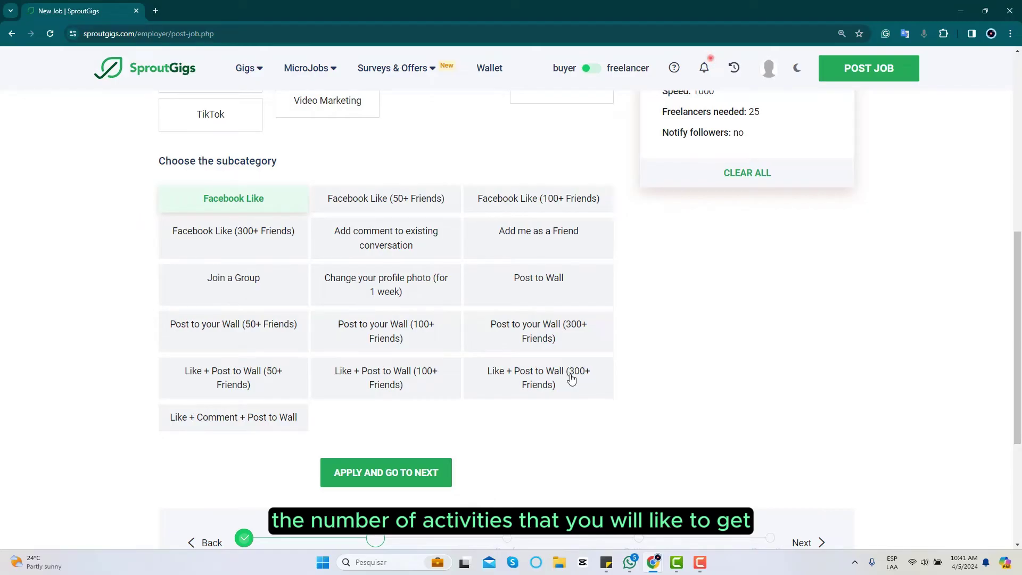
- Confirm the Facebook Like category and look over the empty Job Title, Step and Required proofs fields
{"action": "left_click", "coordinate": [420, 482]}
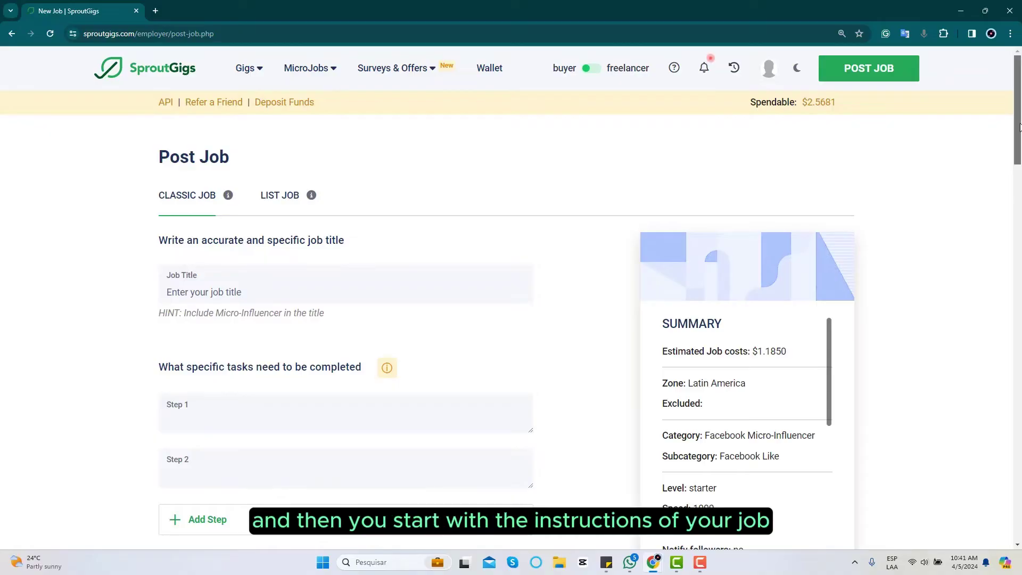
{"action": "mouse_move", "coordinate": [1021, 127]}
{"action": "left_mouse_down"}
{"action": "mouse_move", "coordinate": [1020, 164]}
{"action": "mouse_move", "coordinate": [1020, 145]}
{"action": "left_mouse_up"}
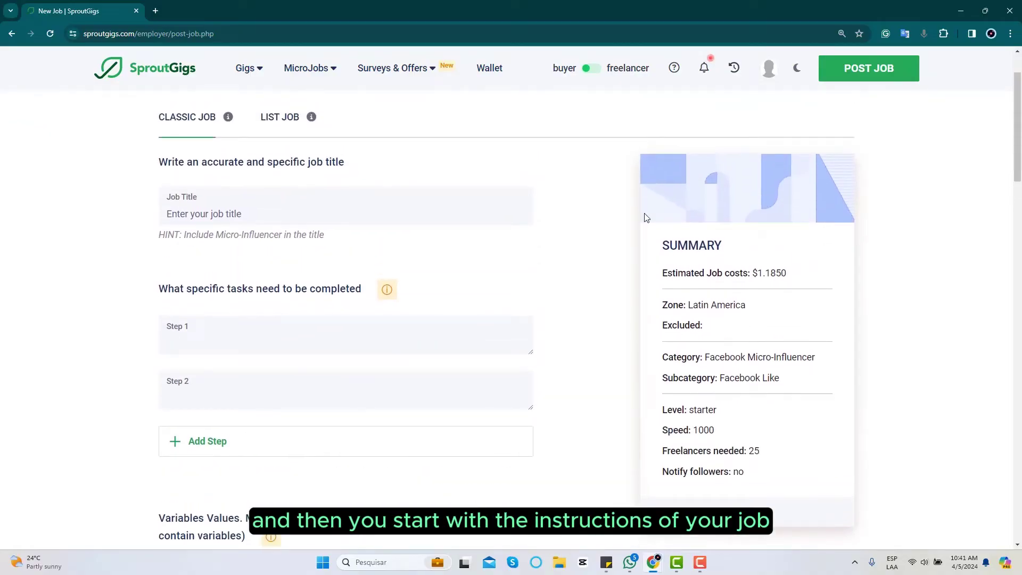
{"action": "left_click", "coordinate": [303, 212]}
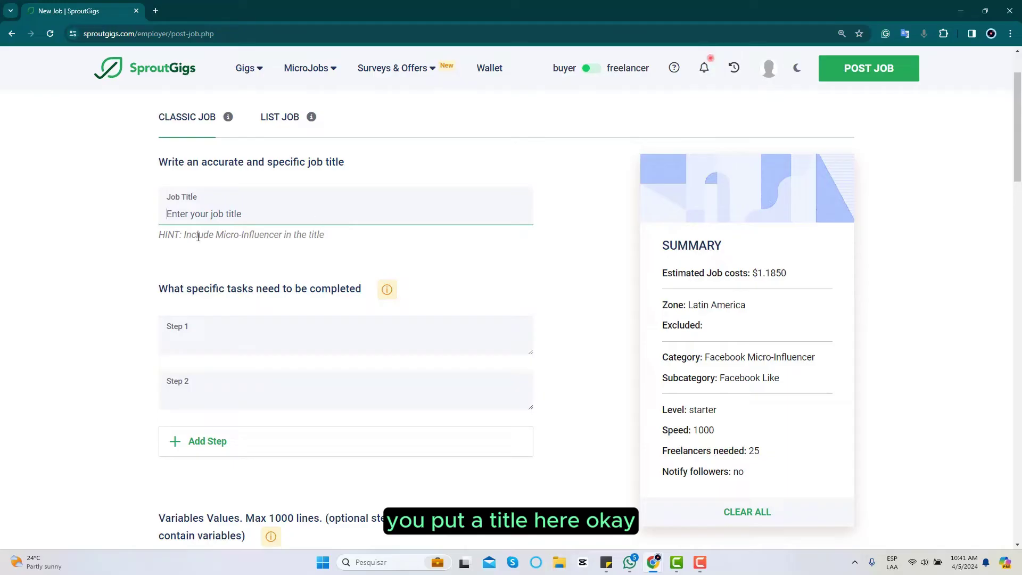
{"action": "left_click_drag", "start_coordinate": [158, 235], "coordinate": [326, 236]}
{"action": "left_click", "coordinate": [272, 215]}
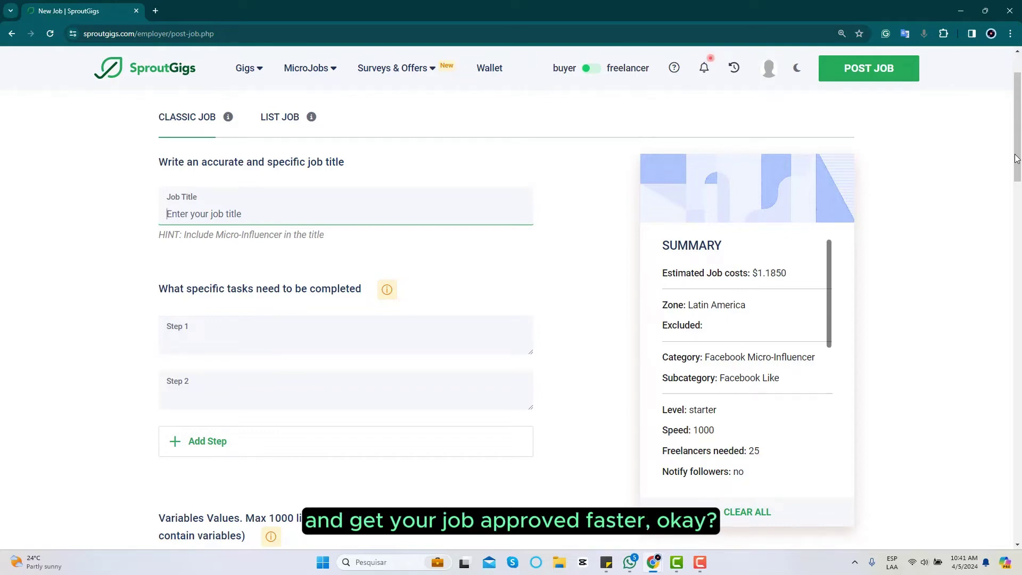
{"action": "scroll", "coordinate": [1016, 158], "scroll_direction": "down", "scroll_amount": 2}
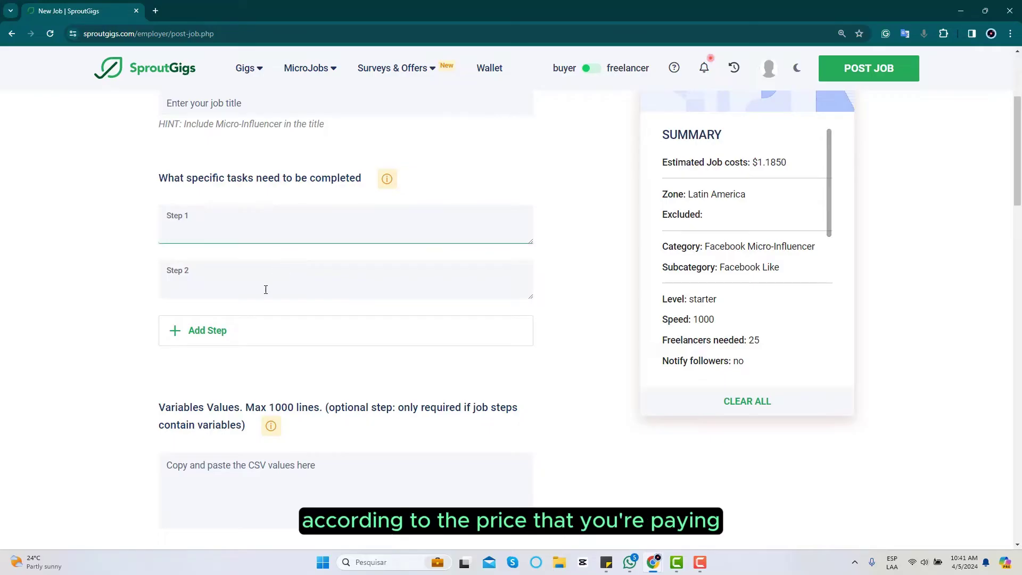
{"action": "left_click", "coordinate": [266, 289]}
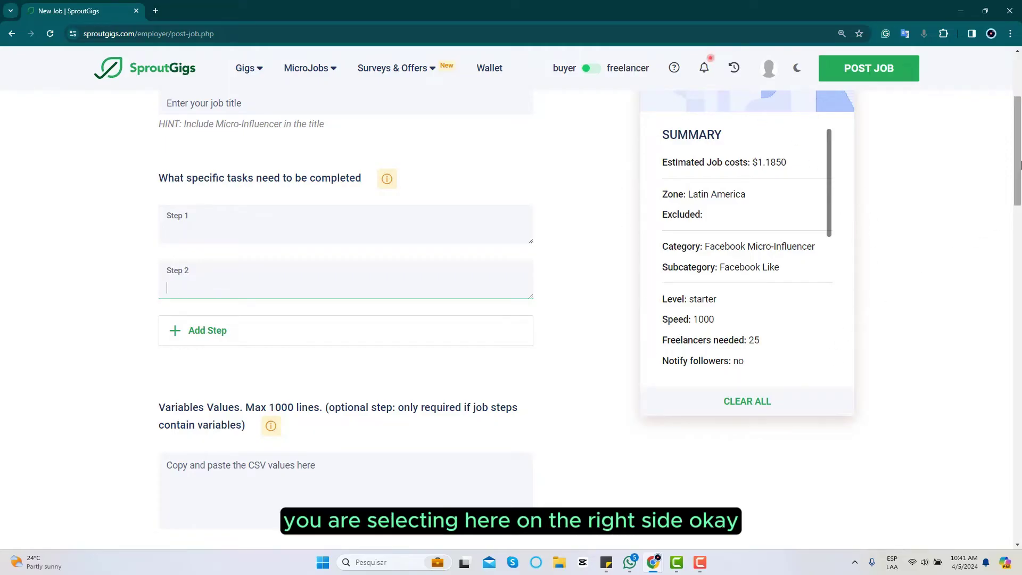
{"action": "left_click_drag", "start_coordinate": [1020, 165], "coordinate": [1014, 309]}
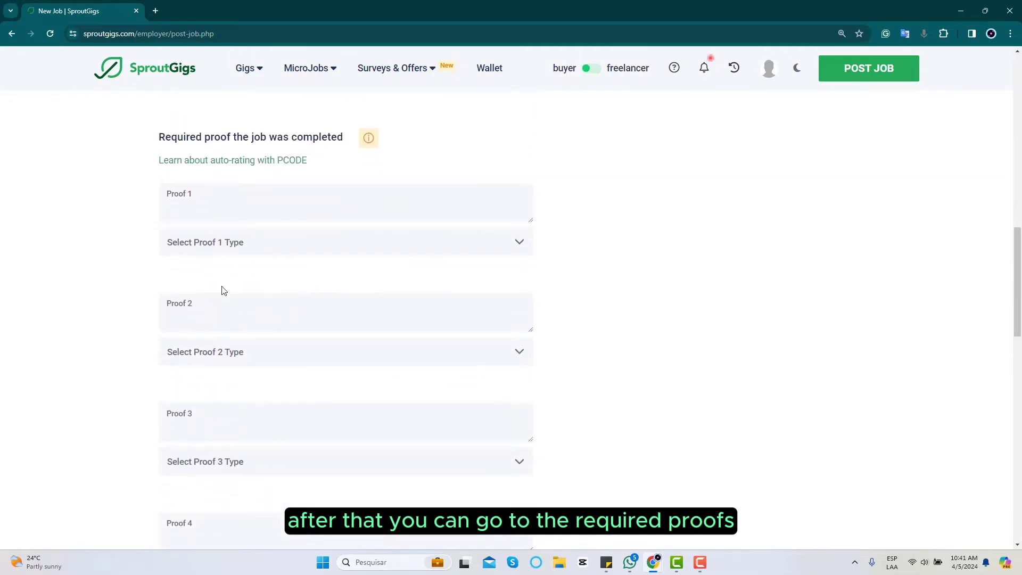
- Preview the Proof 1 type list without choosing one, then apply the proofs step
{"action": "left_click", "coordinate": [226, 243]}
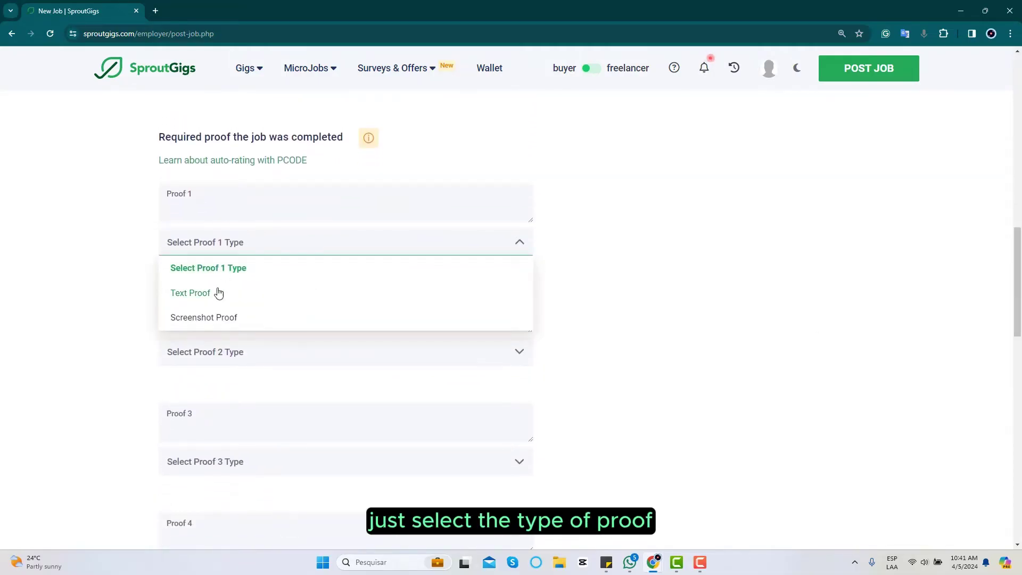
{"action": "left_click", "coordinate": [206, 215]}
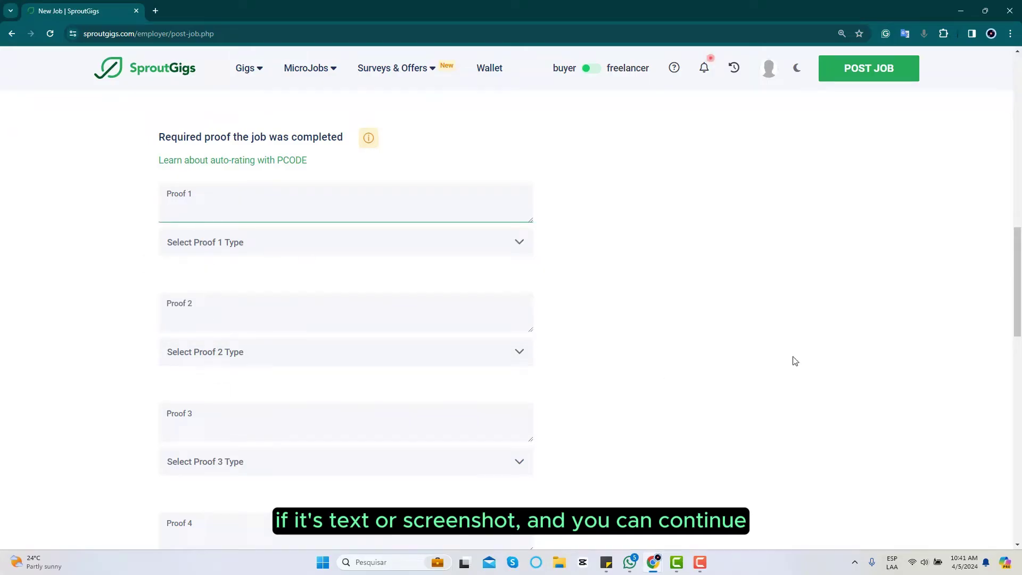
{"action": "scroll", "coordinate": [1000, 456], "scroll_direction": "down", "scroll_amount": 10}
{"action": "scroll", "coordinate": [1000, 456], "scroll_direction": "down", "scroll_amount": 3}
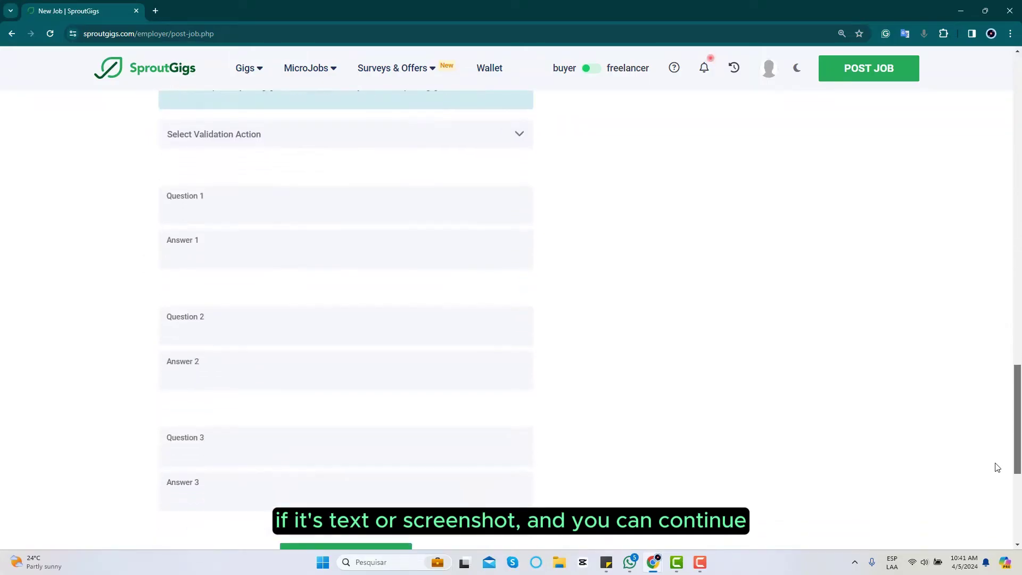
{"action": "left_click", "coordinate": [356, 475]}
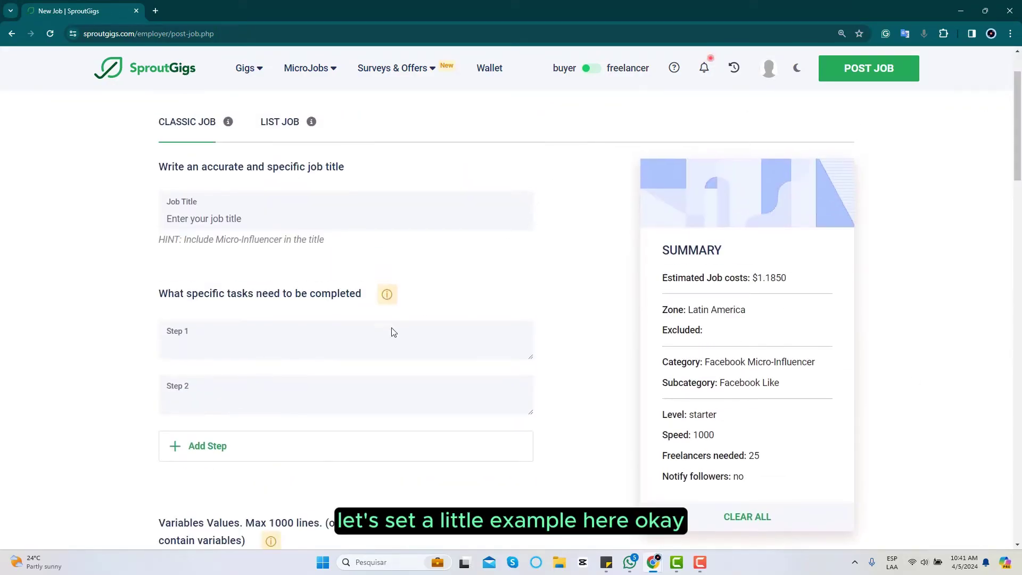
- Enter 'test' as the job title and fill in the Step 1 and Step 2 instructions
{"action": "left_click", "coordinate": [372, 341]}
{"action": "left_click", "coordinate": [248, 218]}
{"action": "type", "text": "test"}
{"action": "left_click", "coordinate": [224, 335]}
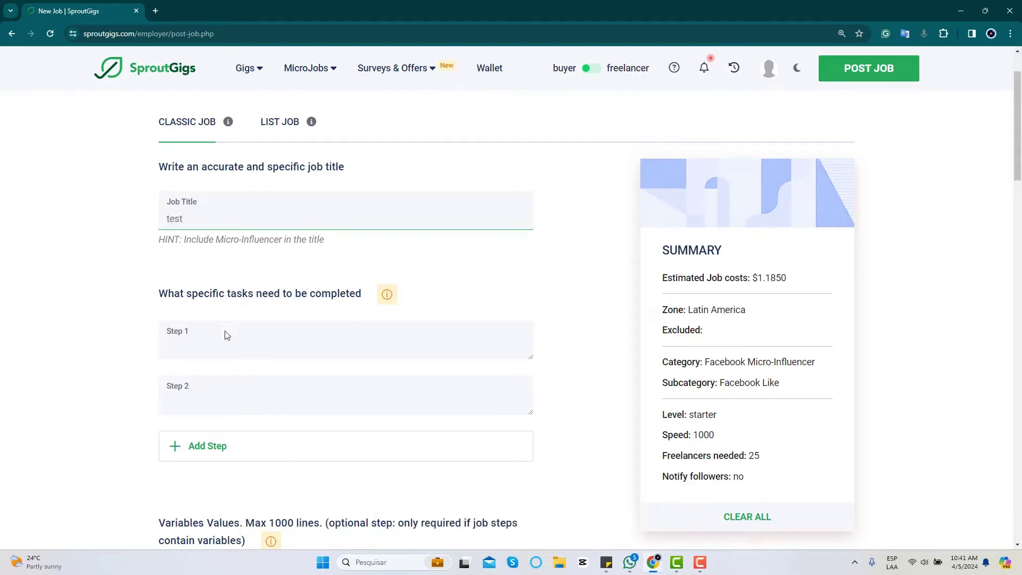
{"action": "left_click", "coordinate": [206, 410]}
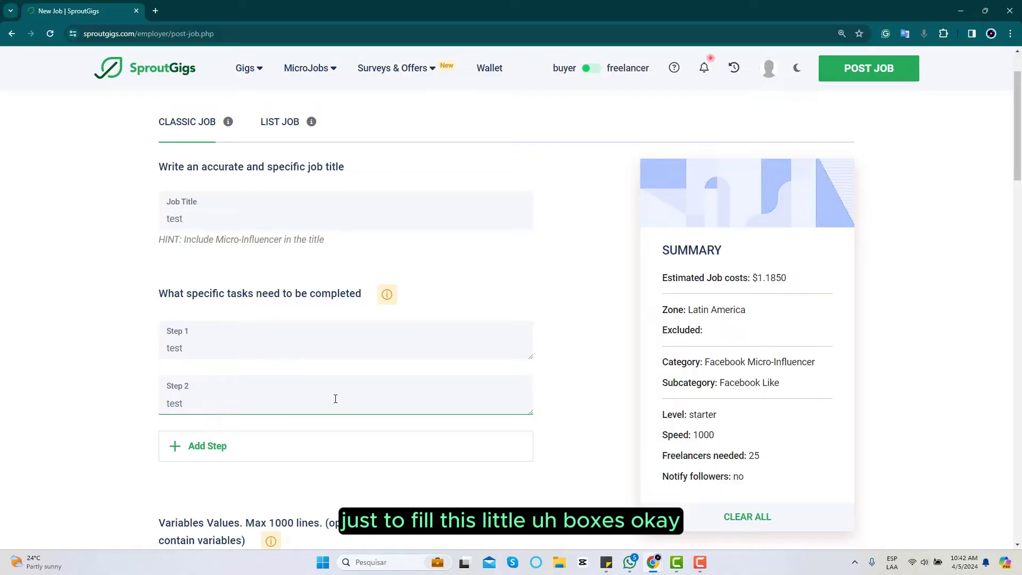
{"action": "left_click_drag", "start_coordinate": [1017, 127], "coordinate": [997, 267]}
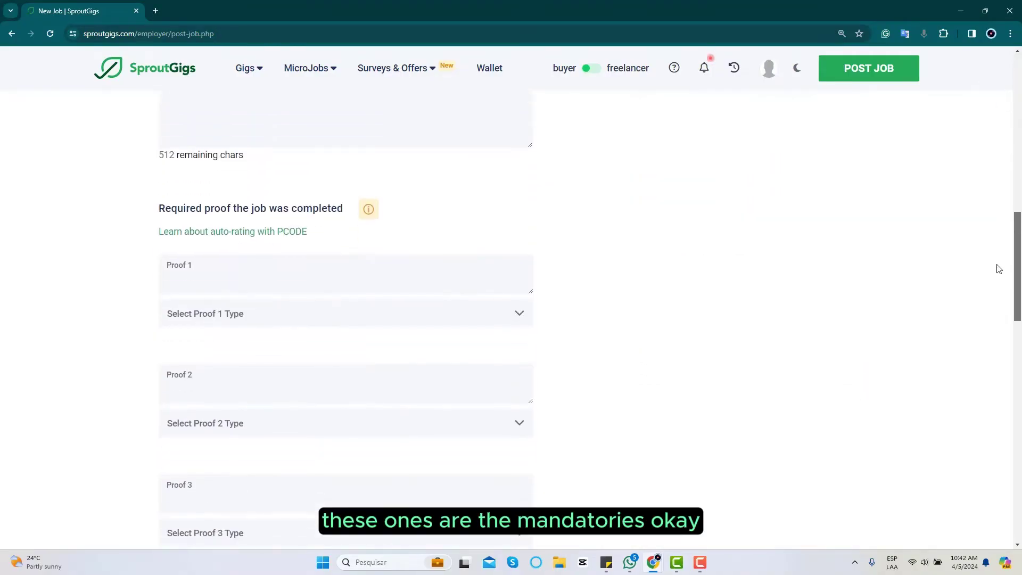
- Enter 'test' as Proof 1 and set its type to Text Proof
{"action": "left_click", "coordinate": [202, 290]}
{"action": "type", "text": "test"}
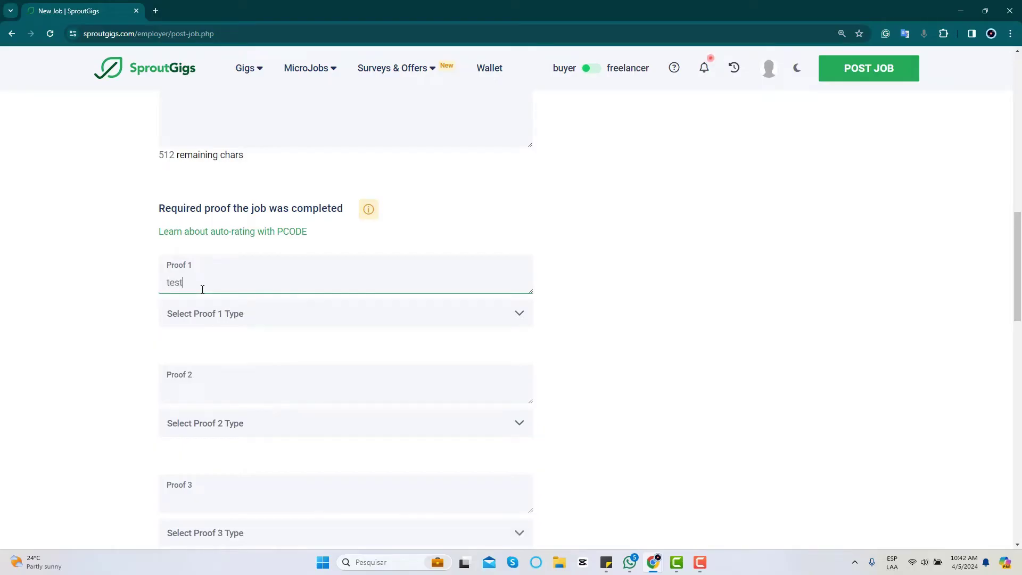
{"action": "left_click", "coordinate": [202, 316]}
{"action": "left_click", "coordinate": [205, 362]}
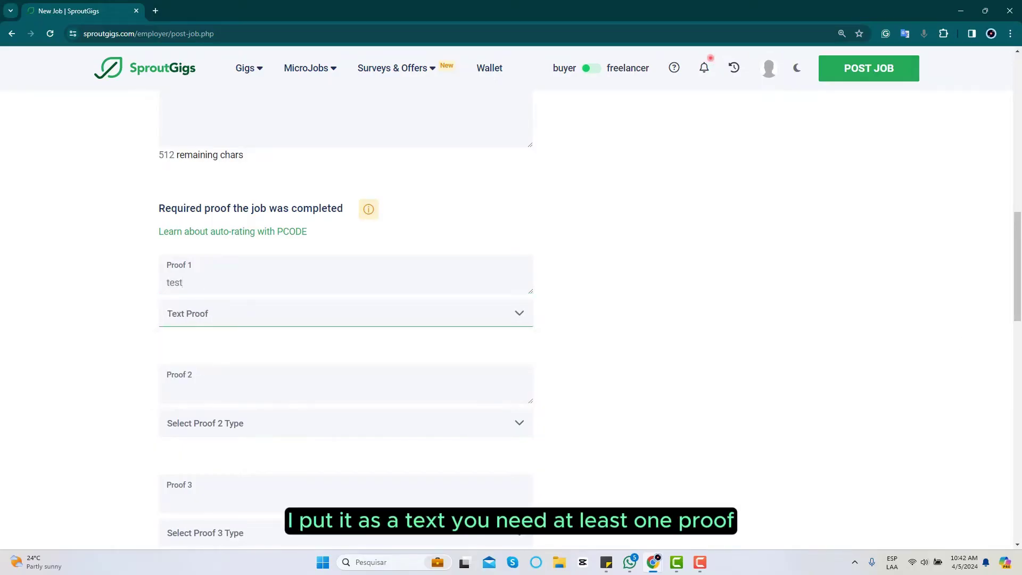
{"action": "left_click_drag", "start_coordinate": [1016, 275], "coordinate": [1015, 357]}
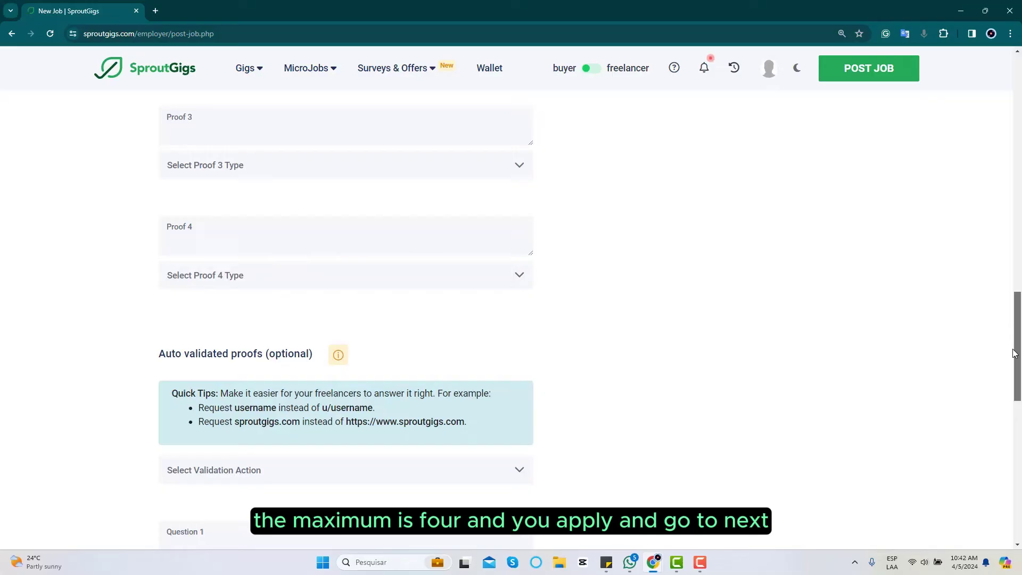
{"action": "scroll", "coordinate": [1006, 399], "scroll_direction": "down", "scroll_amount": 5}
{"action": "scroll", "coordinate": [979, 469], "scroll_direction": "down", "scroll_amount": 5}
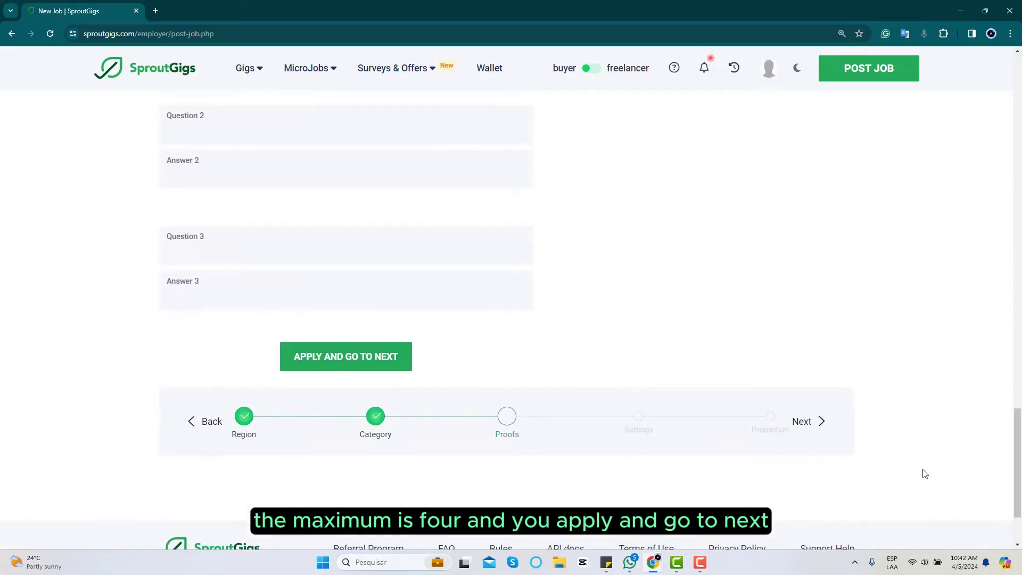
{"action": "left_click", "coordinate": [322, 362]}
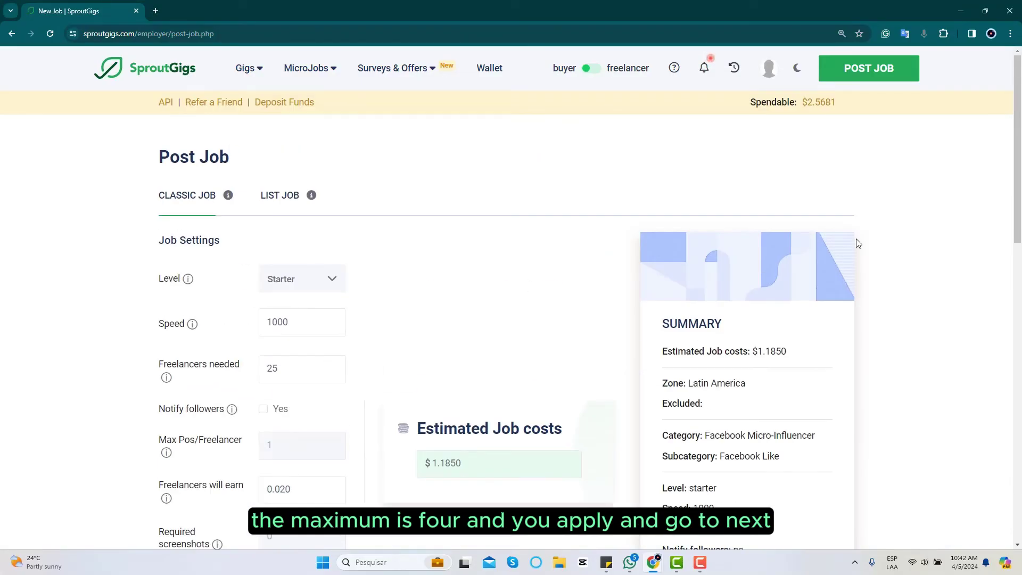
{"action": "left_click_drag", "start_coordinate": [1016, 162], "coordinate": [1016, 215]}
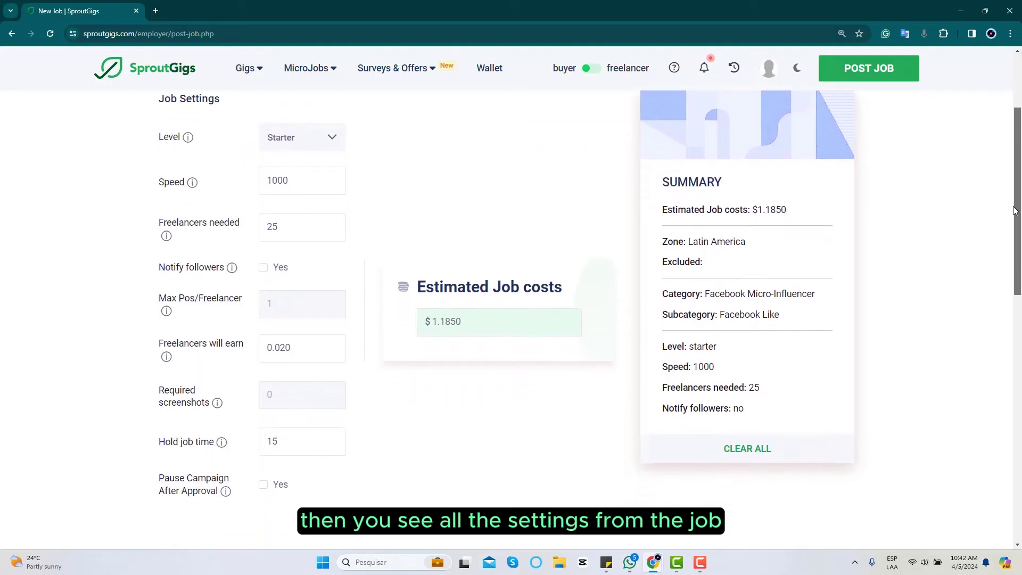
{"action": "double_click", "coordinate": [292, 181]}
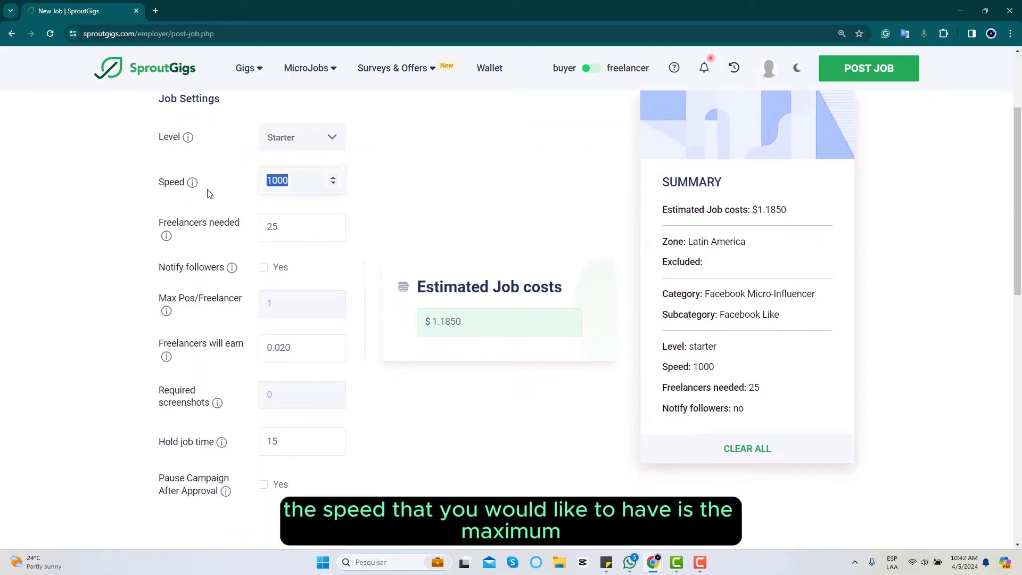
{"action": "type", "text": "0"}
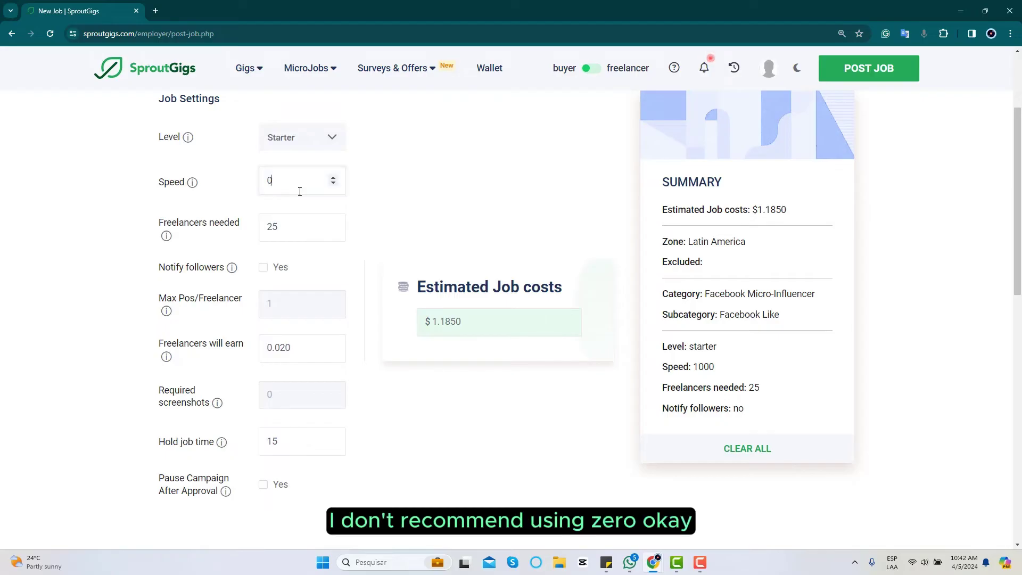
{"action": "key", "text": "BackSpace"}
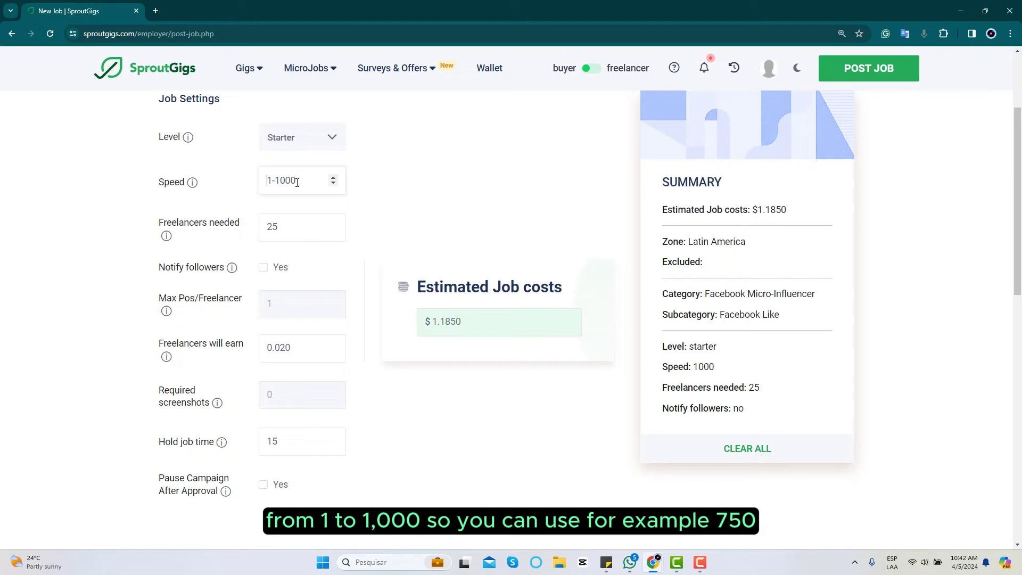
{"action": "type", "text": "1000"}
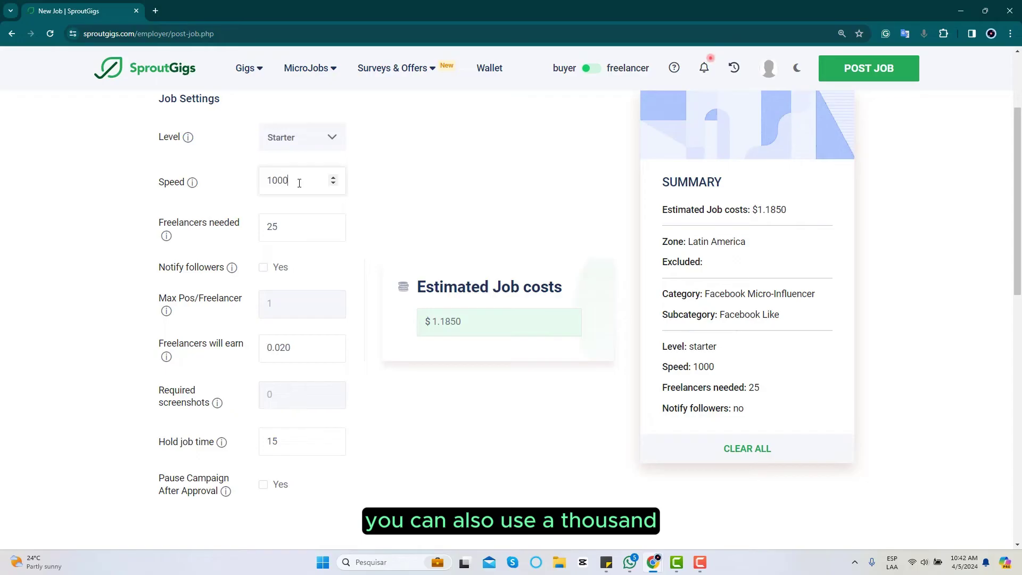
{"action": "left_click", "coordinate": [295, 235]}
{"action": "key", "text": "BackSpace"}
{"action": "key", "text": "BackSpace"}
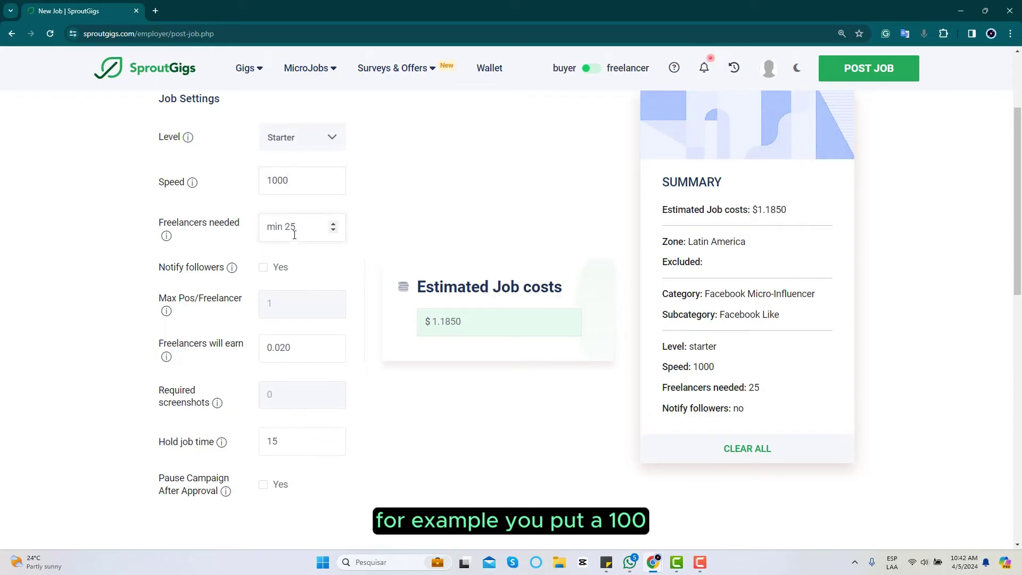
{"action": "type", "text": "100"}
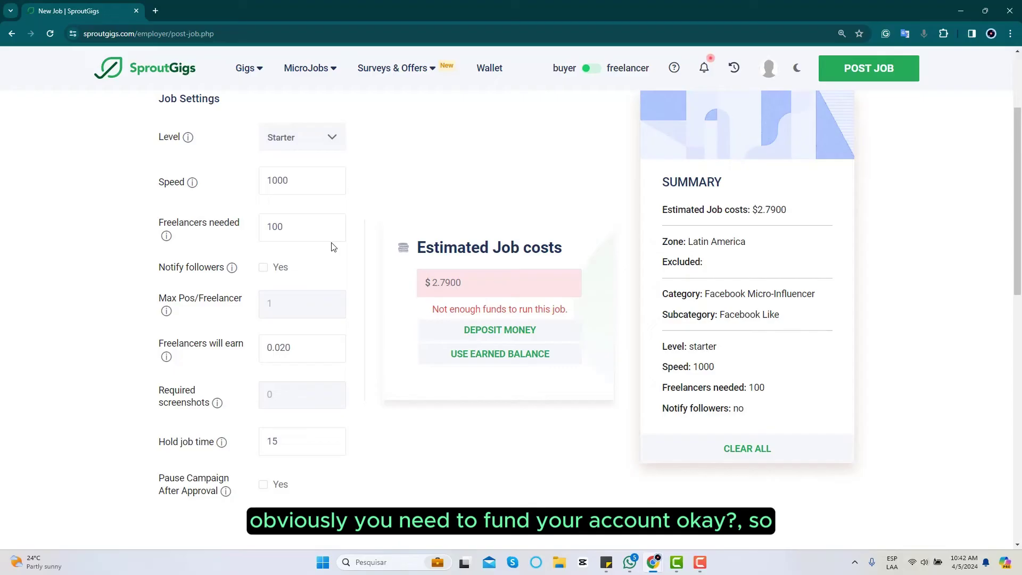
{"action": "key", "text": "BackSpace"}
{"action": "key", "text": "BackSpace"}
{"action": "key", "text": "BackSpace"}
{"action": "type", "text": "25"}
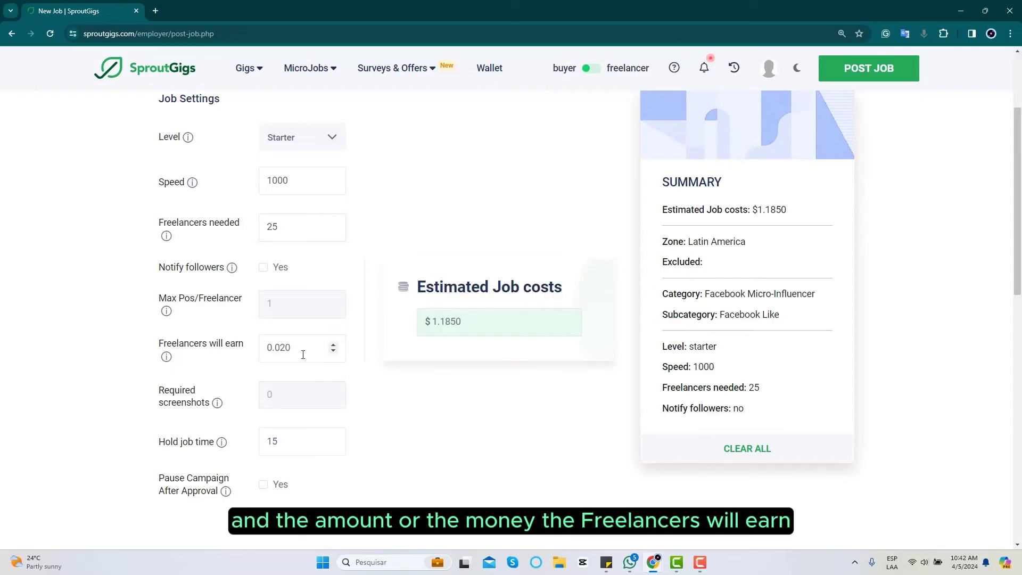
{"action": "left_click_drag", "start_coordinate": [1017, 195], "coordinate": [1011, 254]}
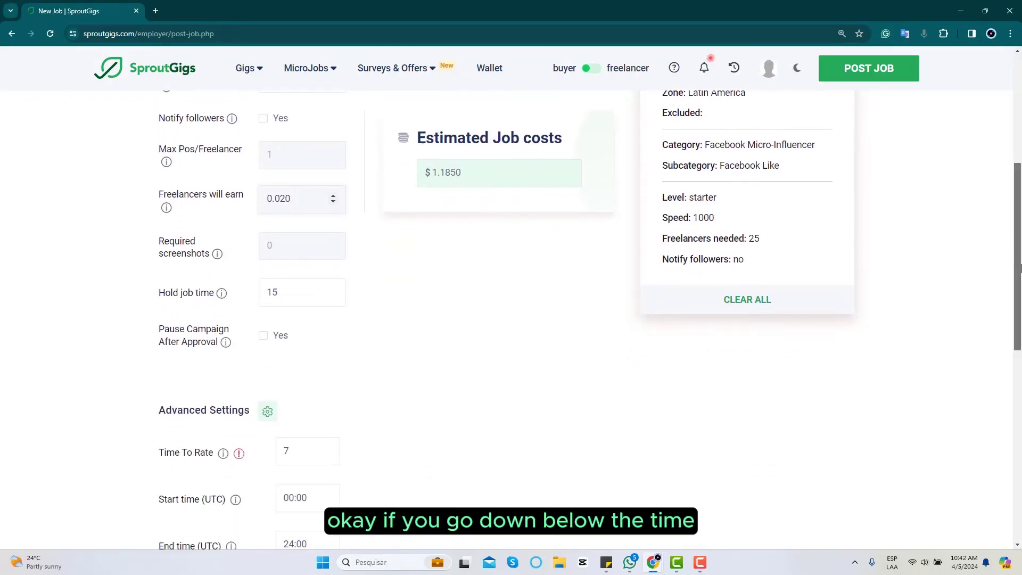
{"action": "scroll", "coordinate": [1019, 267], "scroll_direction": "down", "scroll_amount": 4}
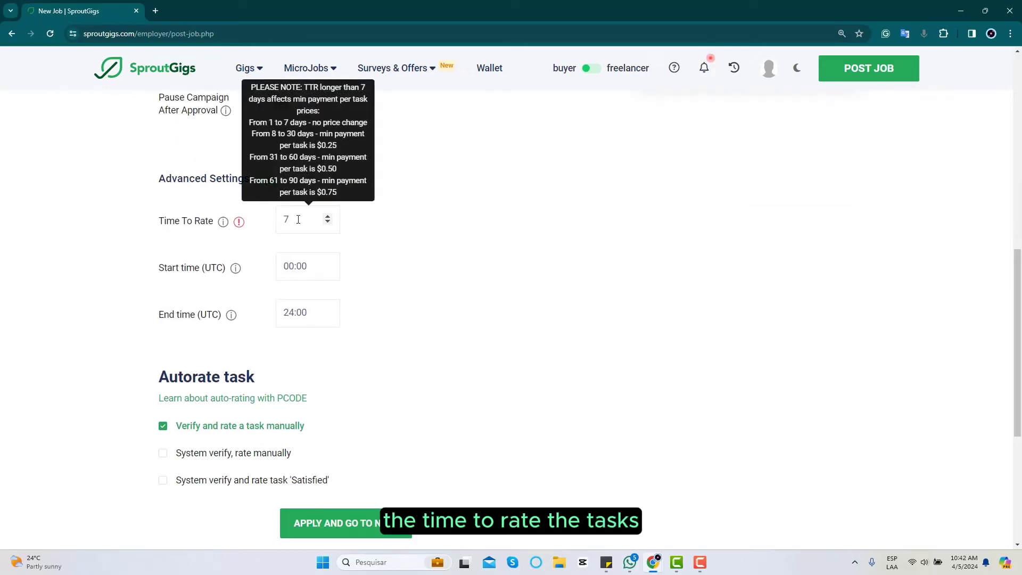
{"action": "left_click", "coordinate": [298, 220]}
{"action": "double_click", "coordinate": [298, 220]}
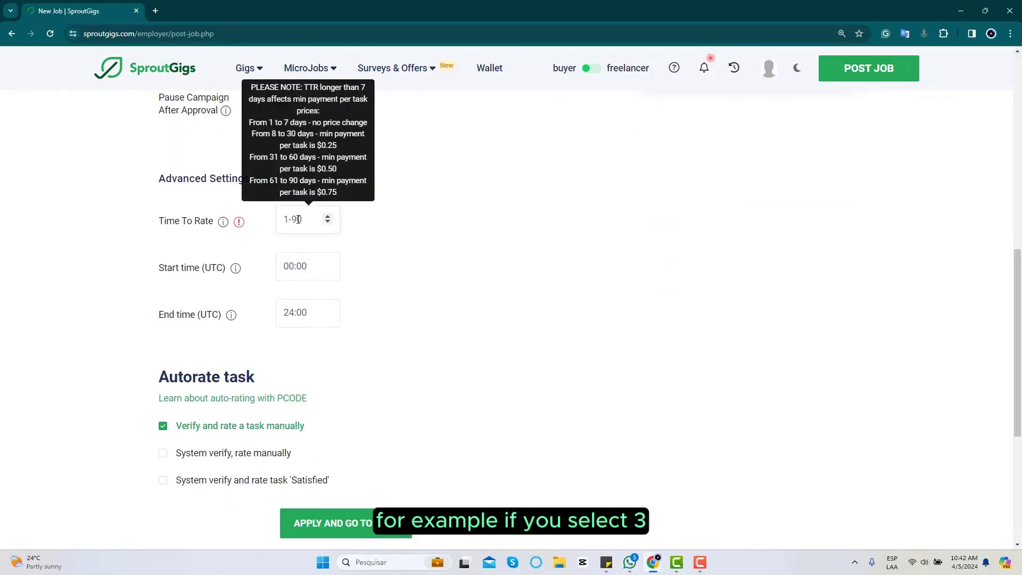
{"action": "type", "text": "3"}
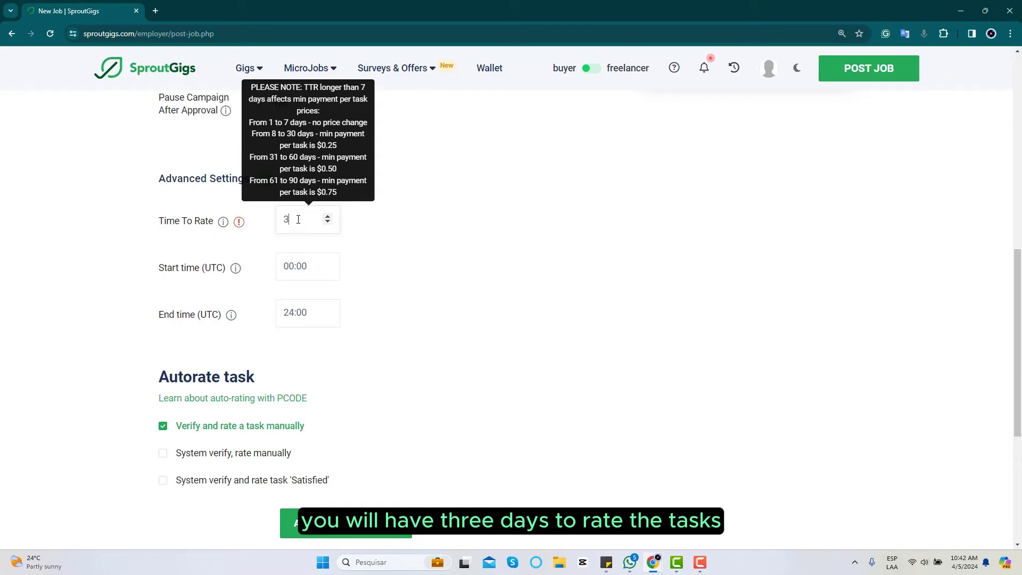
{"action": "key", "text": "BackSpace"}
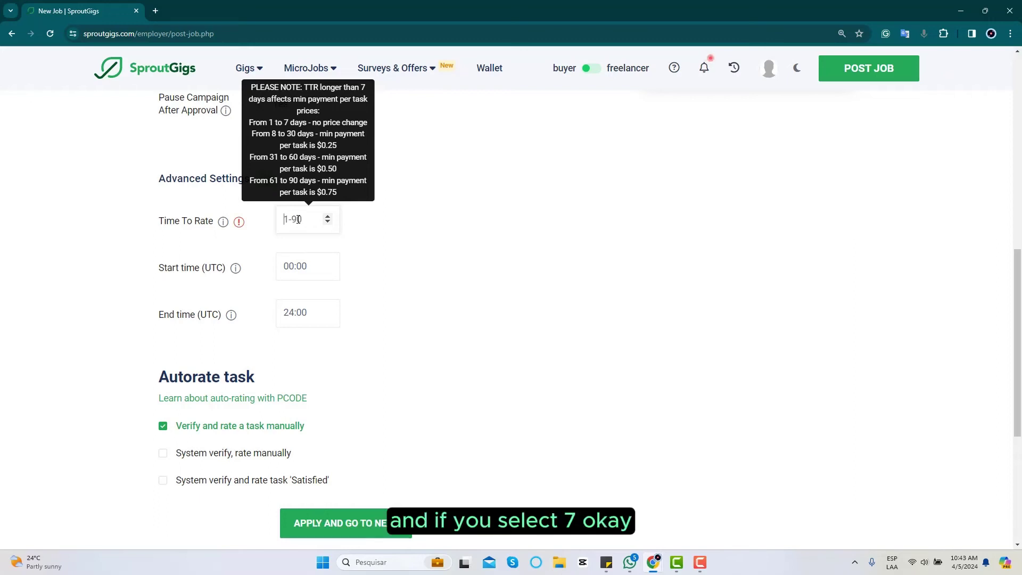
{"action": "type", "text": "7"}
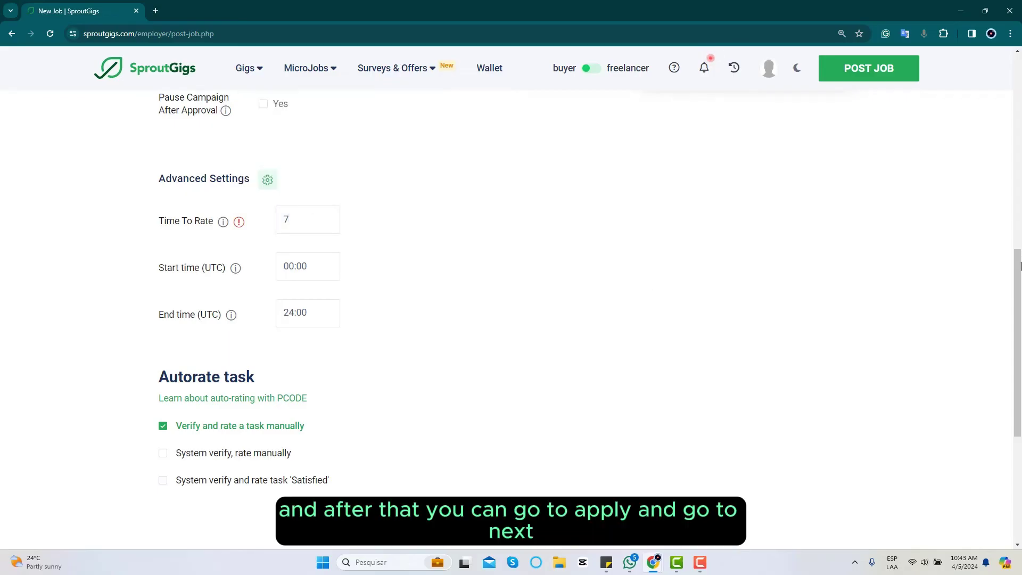
{"action": "scroll", "coordinate": [798, 330], "scroll_direction": "down", "scroll_amount": 4}
- Save the job settings, preview a higher feature bid's ranking, then return it to $2.00
{"action": "left_click", "coordinate": [372, 292]}
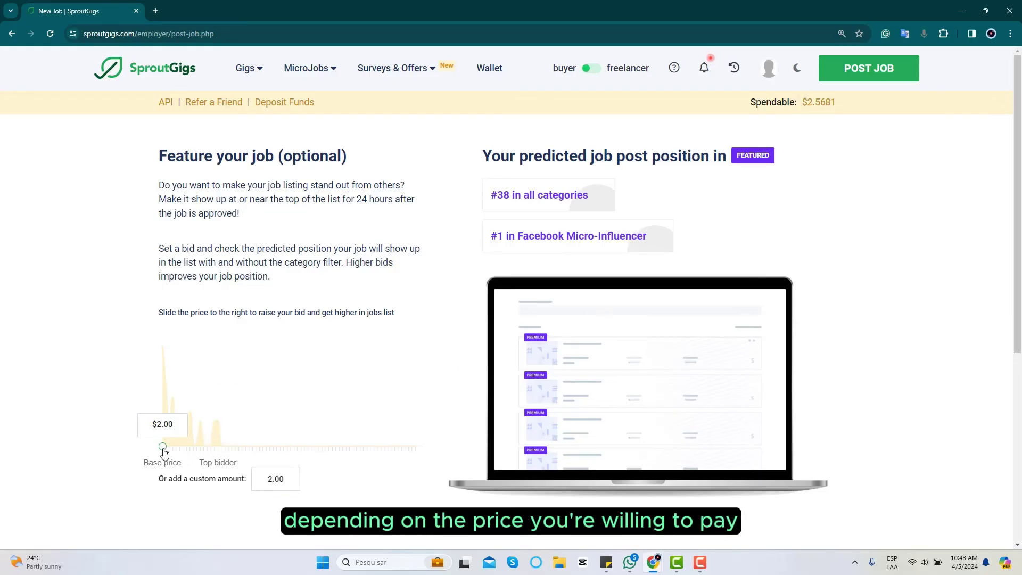
{"action": "left_click_drag", "start_coordinate": [164, 453], "coordinate": [196, 456]}
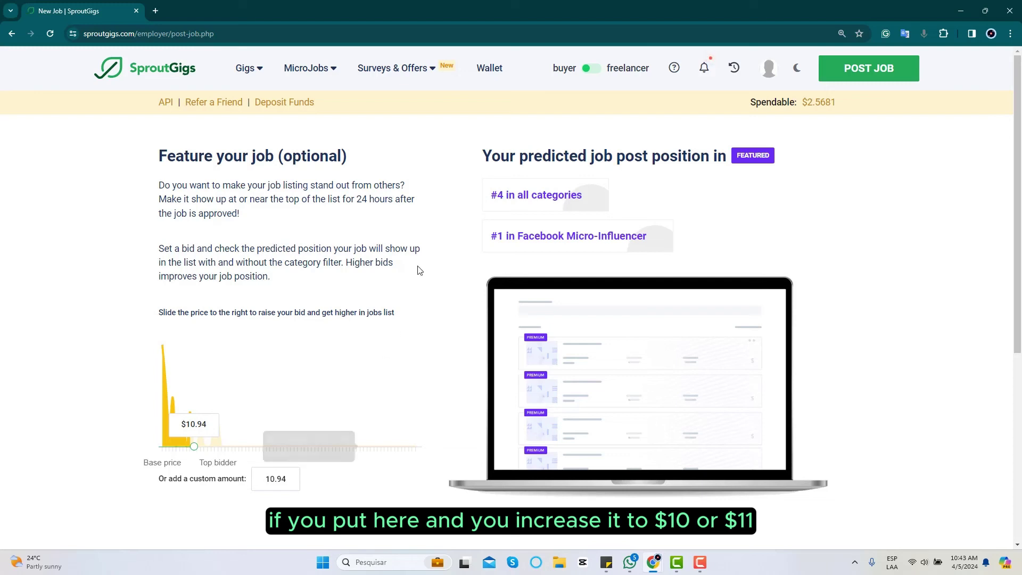
{"action": "left_click_drag", "start_coordinate": [490, 196], "coordinate": [587, 200]}
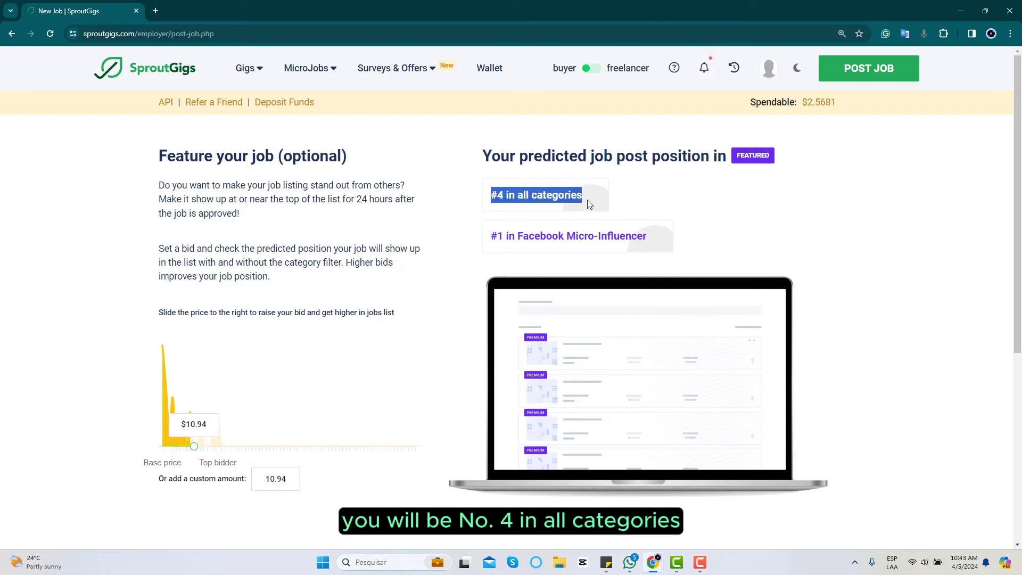
{"action": "left_click_drag", "start_coordinate": [490, 237], "coordinate": [660, 241]}
{"action": "left_click", "coordinate": [743, 232]}
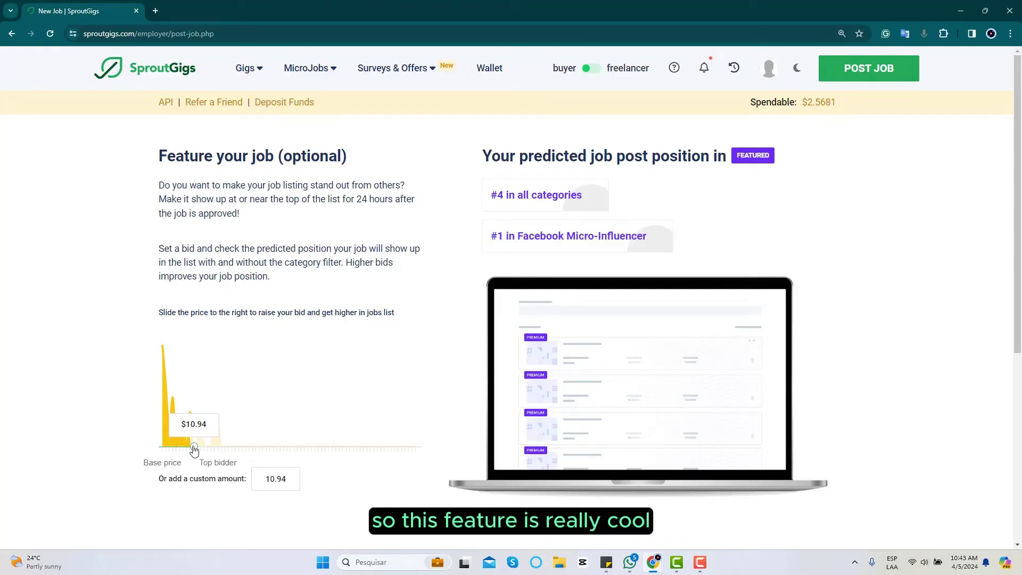
{"action": "left_click_drag", "start_coordinate": [186, 452], "coordinate": [161, 450]}
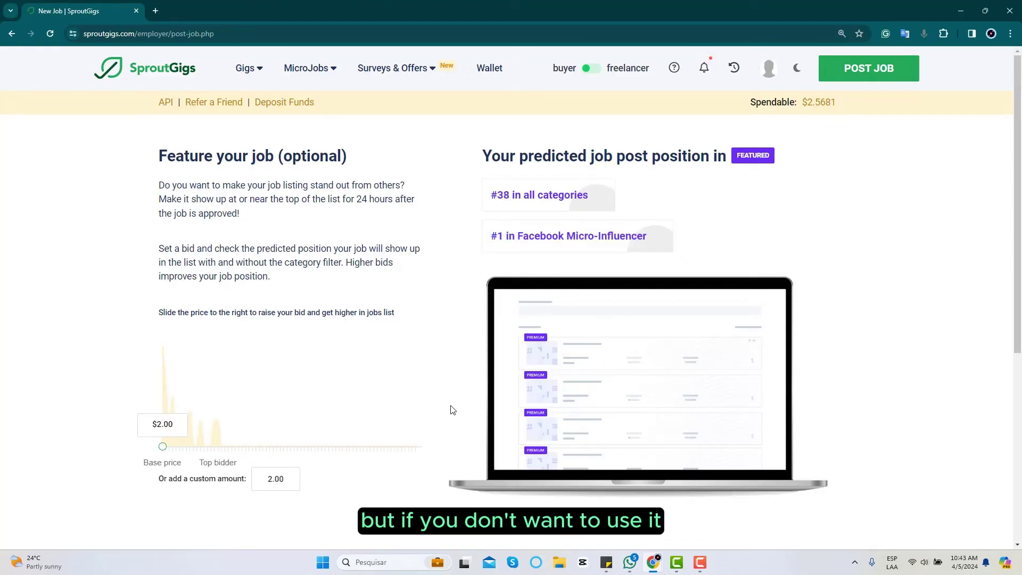
{"action": "scroll", "coordinate": [833, 347], "scroll_direction": "down", "scroll_amount": 5}
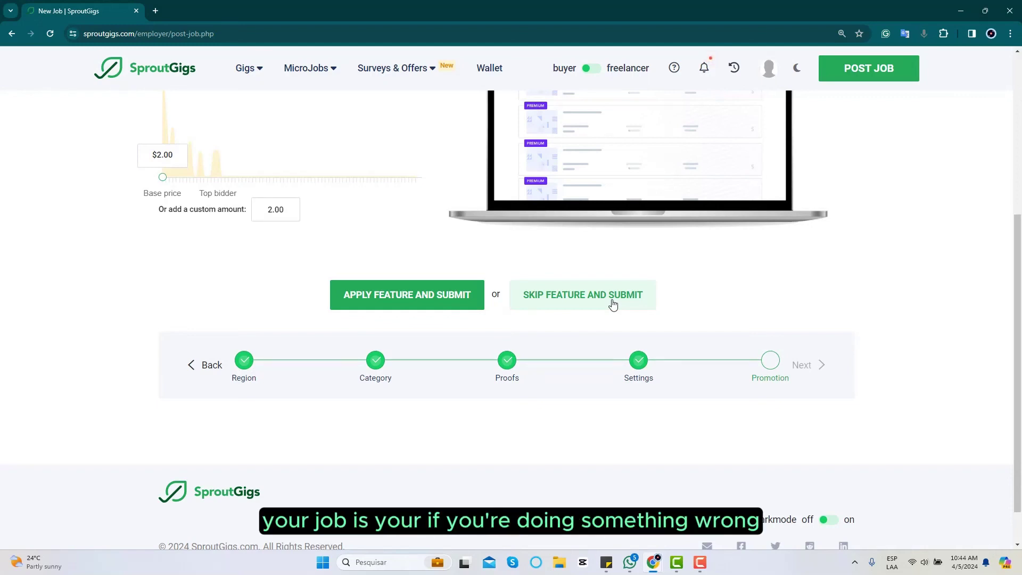
{"action": "scroll", "coordinate": [613, 304], "scroll_direction": "up", "scroll_amount": 5}
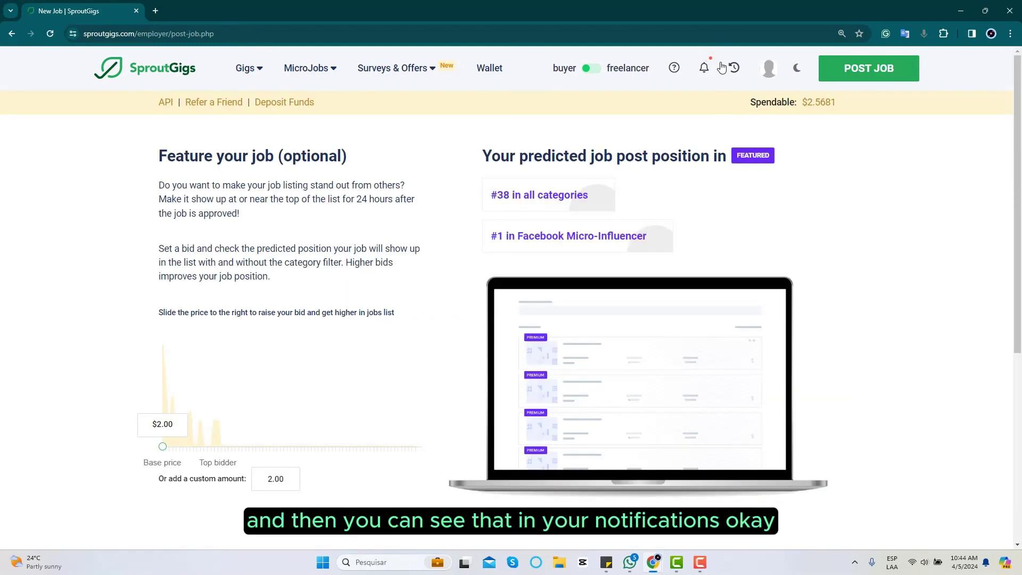